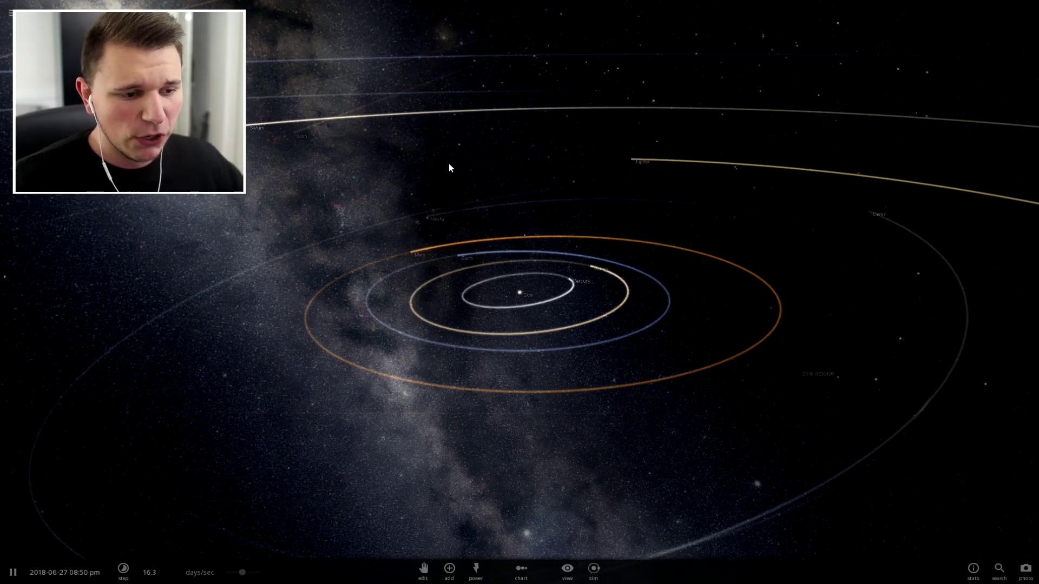
Step: Orbit the view around the Sun to see the planetary orbits from above and at oblique angles
{"action": "left_click_drag", "start_coordinate": [450, 170], "coordinate": [477, 303]}
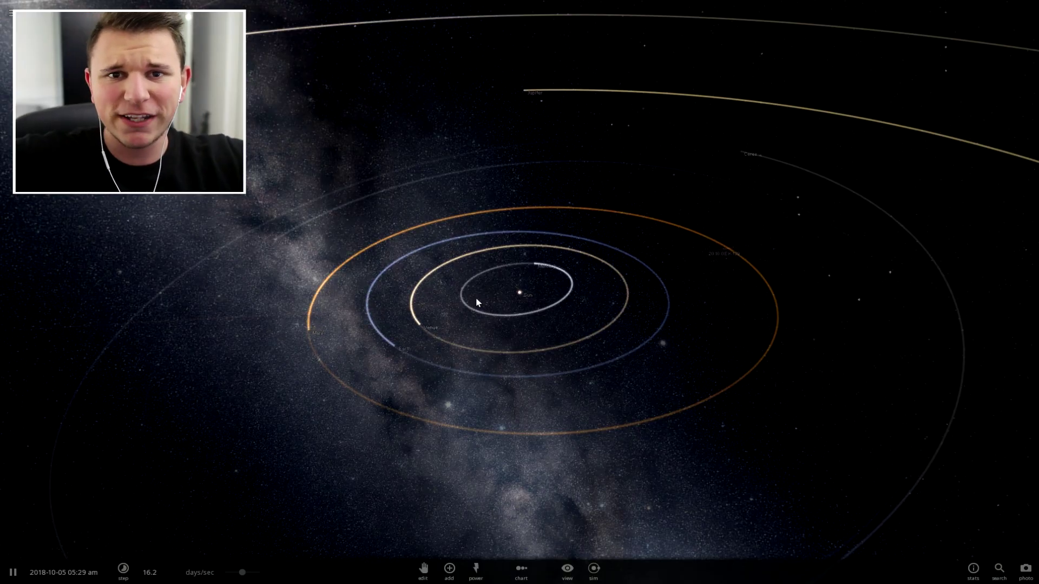
{"action": "scroll", "coordinate": [477, 303], "scroll_direction": "up", "scroll_amount": 3}
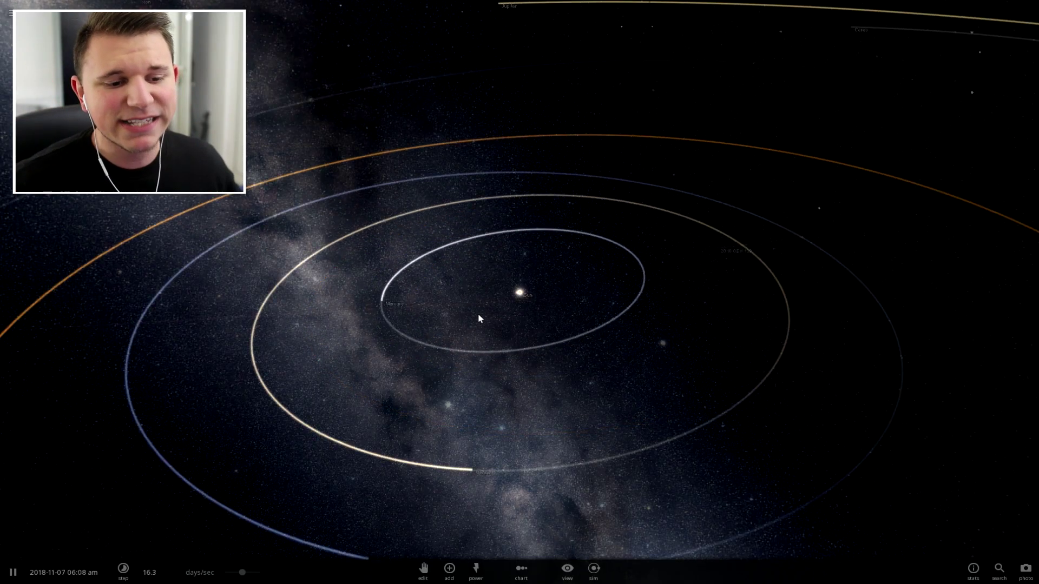
{"action": "scroll", "coordinate": [478, 314], "scroll_direction": "up", "scroll_amount": 5}
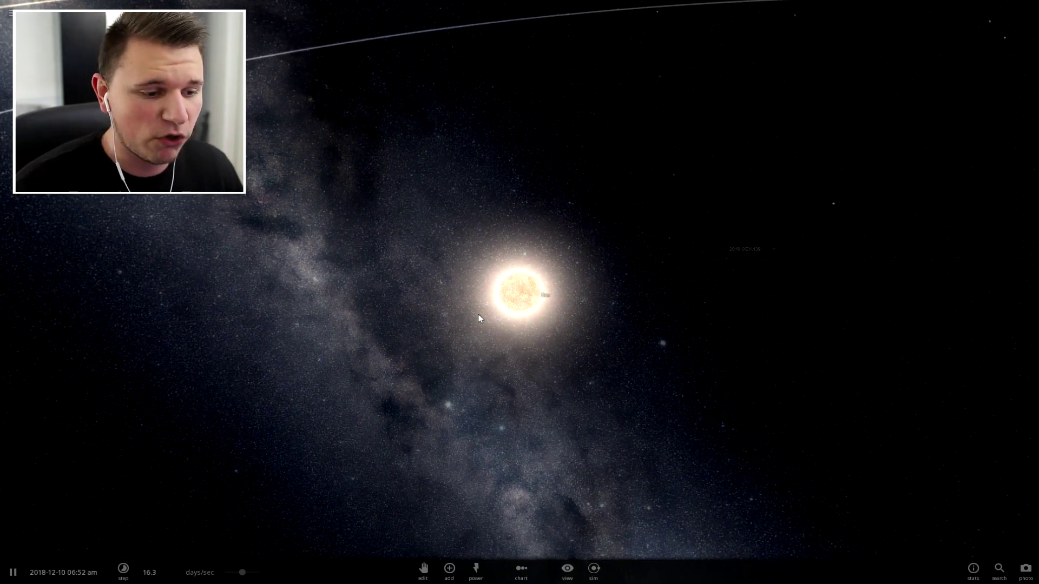
{"action": "scroll", "coordinate": [479, 315], "scroll_direction": "down", "scroll_amount": 5}
{"action": "scroll", "coordinate": [481, 311], "scroll_direction": "down", "scroll_amount": 3}
{"action": "scroll", "coordinate": [491, 308], "scroll_direction": "down", "scroll_amount": 5}
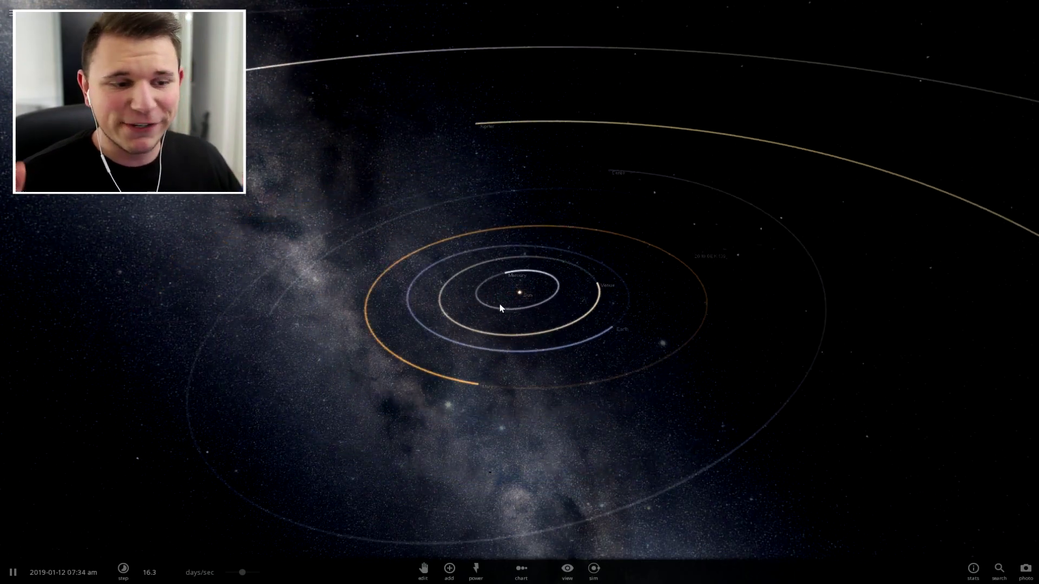
{"action": "scroll", "coordinate": [508, 303], "scroll_direction": "down", "scroll_amount": 3}
{"action": "left_click_drag", "start_coordinate": [511, 303], "coordinate": [582, 258]}
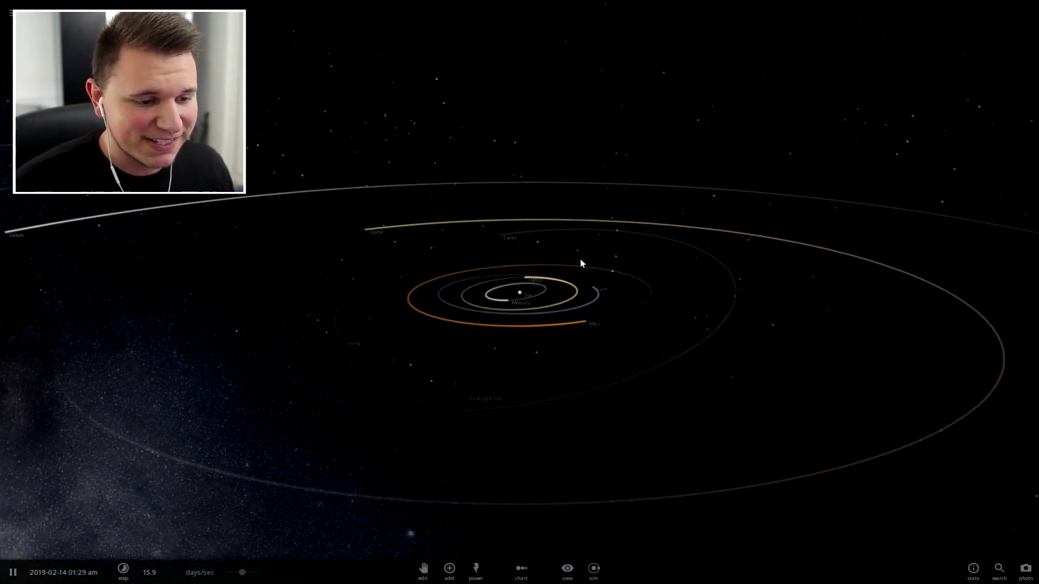
{"action": "scroll", "coordinate": [580, 259], "scroll_direction": "up", "scroll_amount": 5}
{"action": "scroll", "coordinate": [566, 272], "scroll_direction": "up", "scroll_amount": 5}
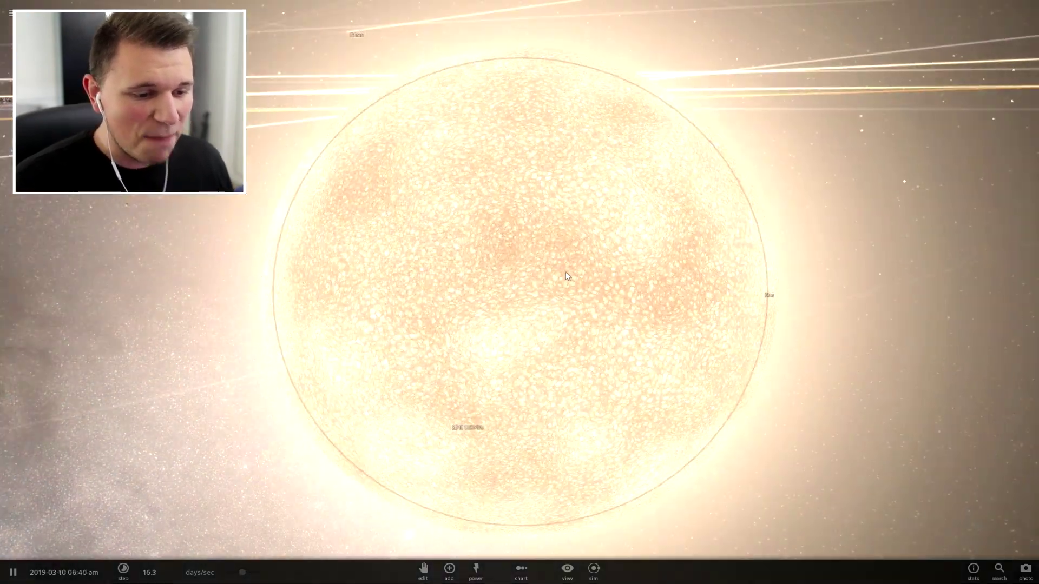
{"action": "scroll", "coordinate": [566, 273], "scroll_direction": "down", "scroll_amount": 5}
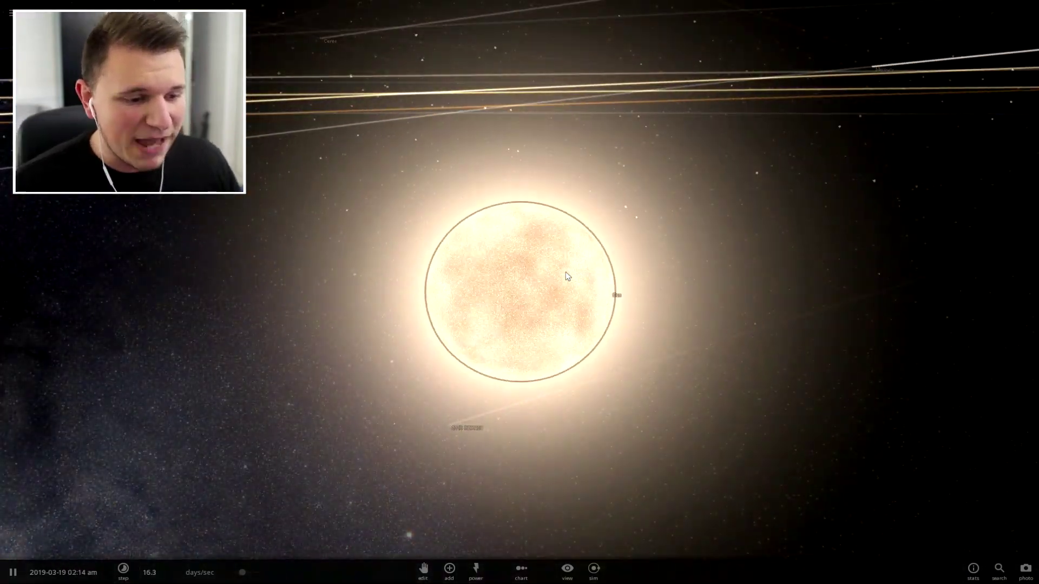
{"action": "scroll", "coordinate": [566, 275], "scroll_direction": "down", "scroll_amount": 5}
{"action": "mouse_move", "coordinate": [566, 276]}
{"action": "left_mouse_down"}
{"action": "mouse_move", "coordinate": [602, 314]}
{"action": "mouse_move", "coordinate": [500, 364]}
{"action": "mouse_move", "coordinate": [465, 344]}
{"action": "left_mouse_up"}
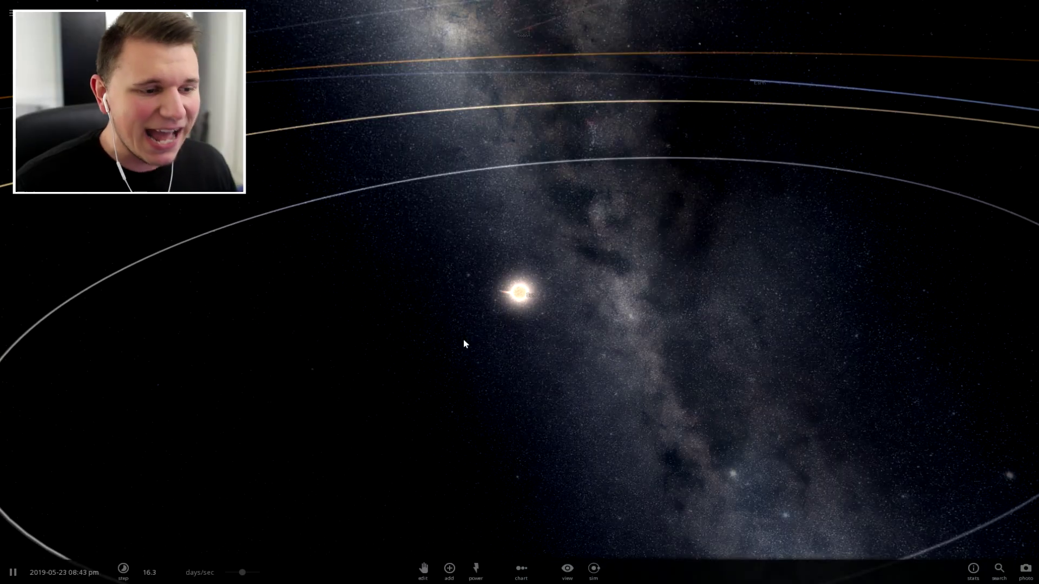
{"action": "mouse_move", "coordinate": [463, 345]}
{"action": "left_mouse_down"}
{"action": "mouse_move", "coordinate": [691, 307]}
{"action": "mouse_move", "coordinate": [865, 100]}
{"action": "mouse_move", "coordinate": [420, 333]}
{"action": "mouse_move", "coordinate": [295, 376]}
{"action": "mouse_move", "coordinate": [132, 330]}
{"action": "mouse_move", "coordinate": [807, 346]}
{"action": "mouse_move", "coordinate": [714, 349]}
{"action": "mouse_move", "coordinate": [506, 410]}
{"action": "left_mouse_up"}
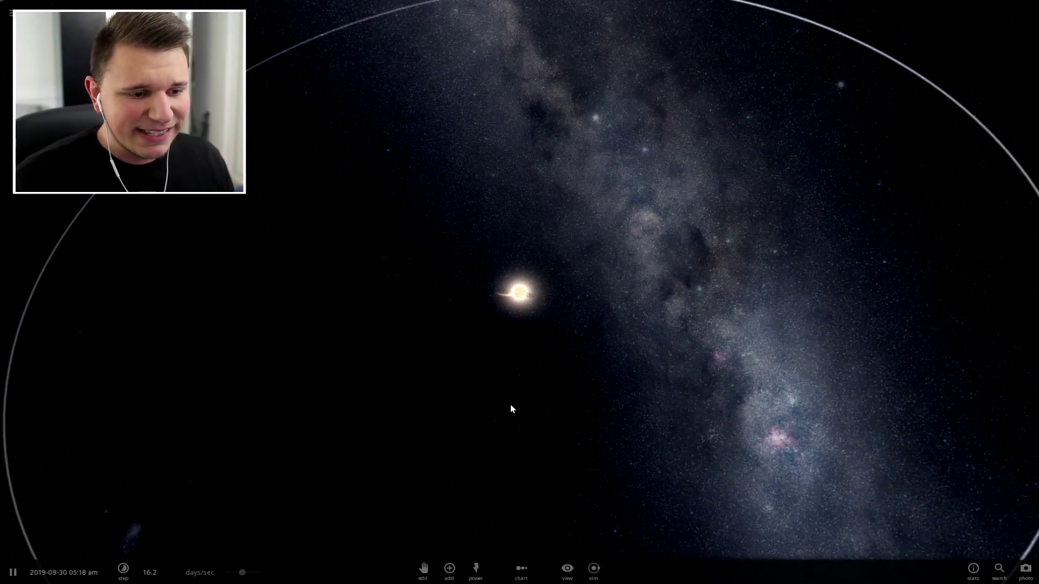
{"action": "left_click_drag", "start_coordinate": [510, 409], "coordinate": [481, 388]}
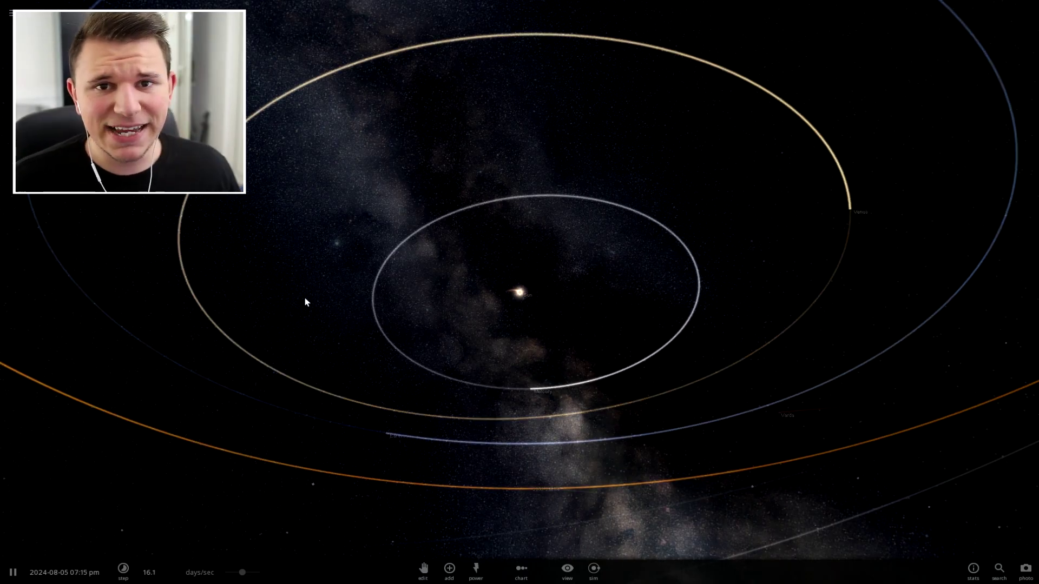
{"action": "mouse_move", "coordinate": [513, 289]}
{"action": "left_mouse_down"}
{"action": "mouse_move", "coordinate": [488, 336]}
{"action": "mouse_move", "coordinate": [501, 367]}
{"action": "left_mouse_up"}
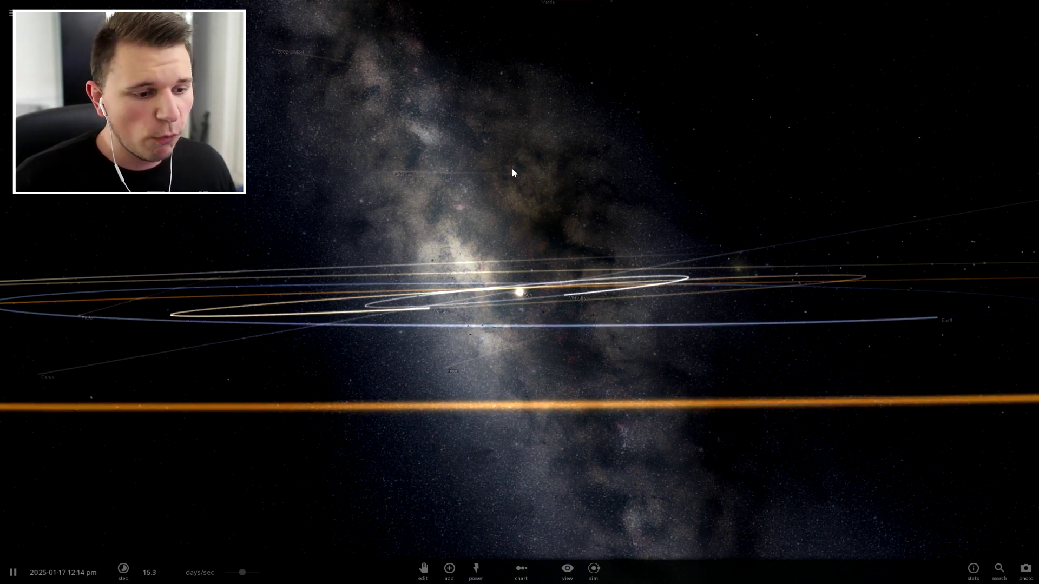
{"action": "left_click_drag", "start_coordinate": [512, 170], "coordinate": [509, 226]}
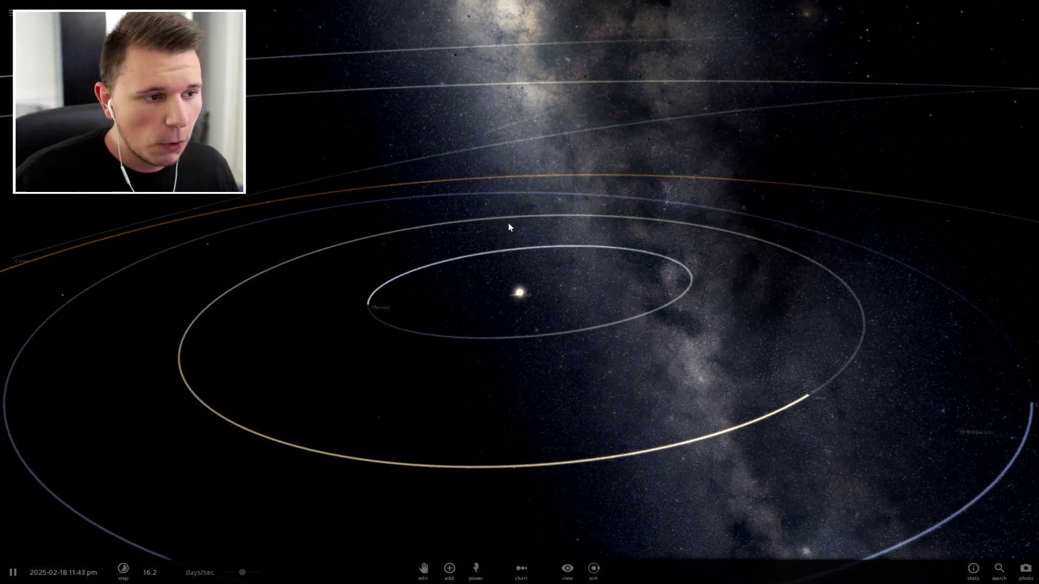
{"action": "scroll", "coordinate": [531, 281], "scroll_direction": "up", "scroll_amount": 3}
{"action": "mouse_move", "coordinate": [531, 282]}
{"action": "left_mouse_down"}
{"action": "mouse_move", "coordinate": [580, 328]}
{"action": "mouse_move", "coordinate": [662, 324]}
{"action": "left_mouse_up"}
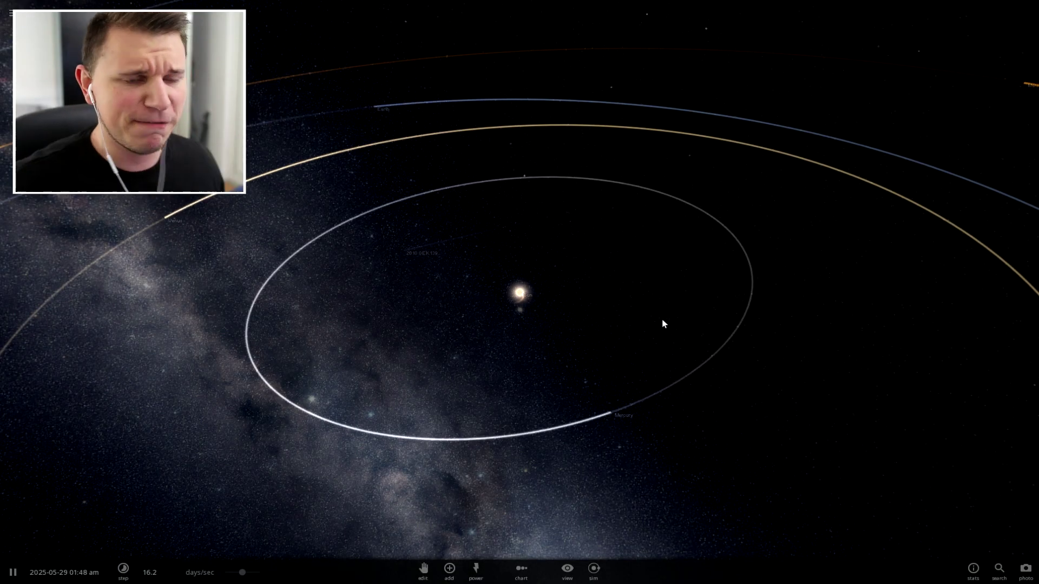
Step: Browse the Add catalogue, view Pluto's details, and pick CoRoT-7 b for placing
{"action": "left_click", "coordinate": [449, 572]}
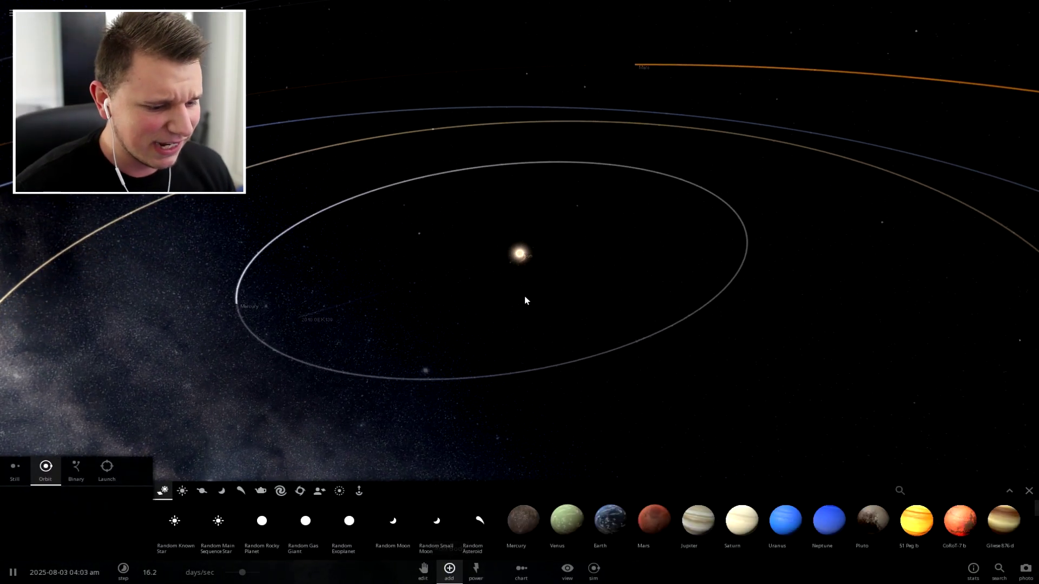
{"action": "scroll", "coordinate": [512, 270], "scroll_direction": "down", "scroll_amount": 5}
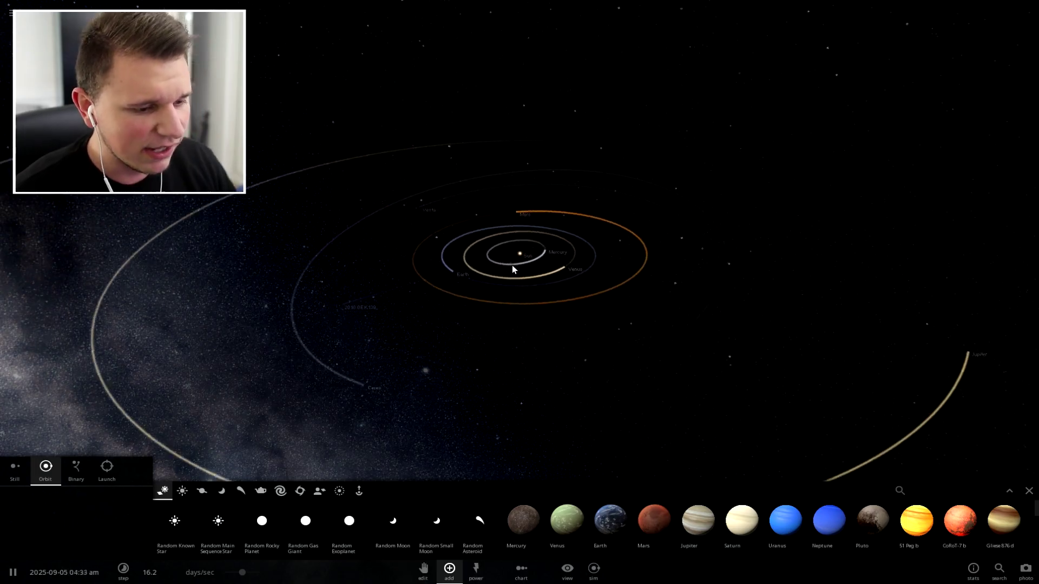
{"action": "scroll", "coordinate": [512, 302], "scroll_direction": "down", "scroll_amount": 3}
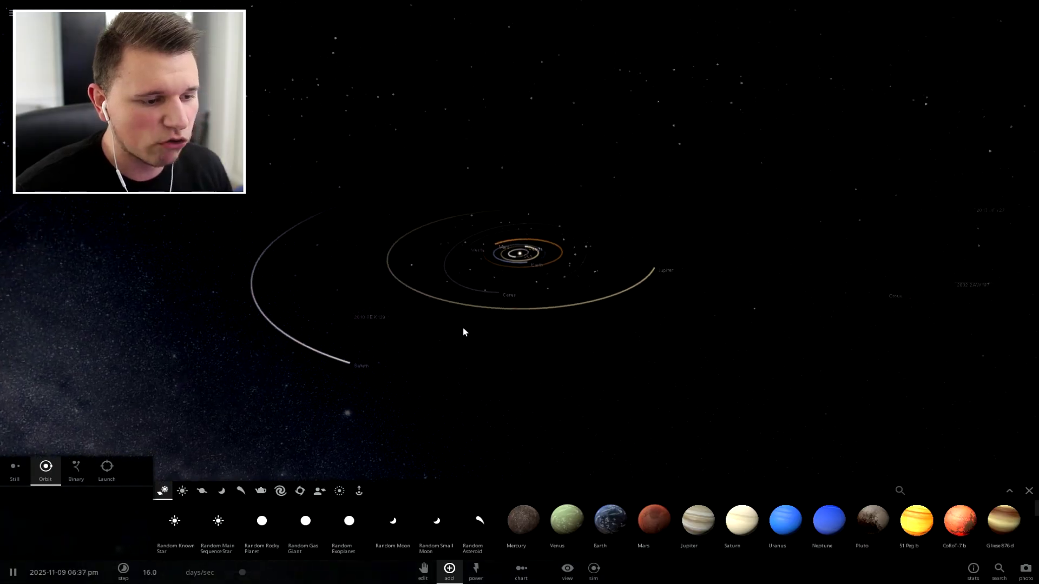
{"action": "scroll", "coordinate": [459, 329], "scroll_direction": "down", "scroll_amount": 5}
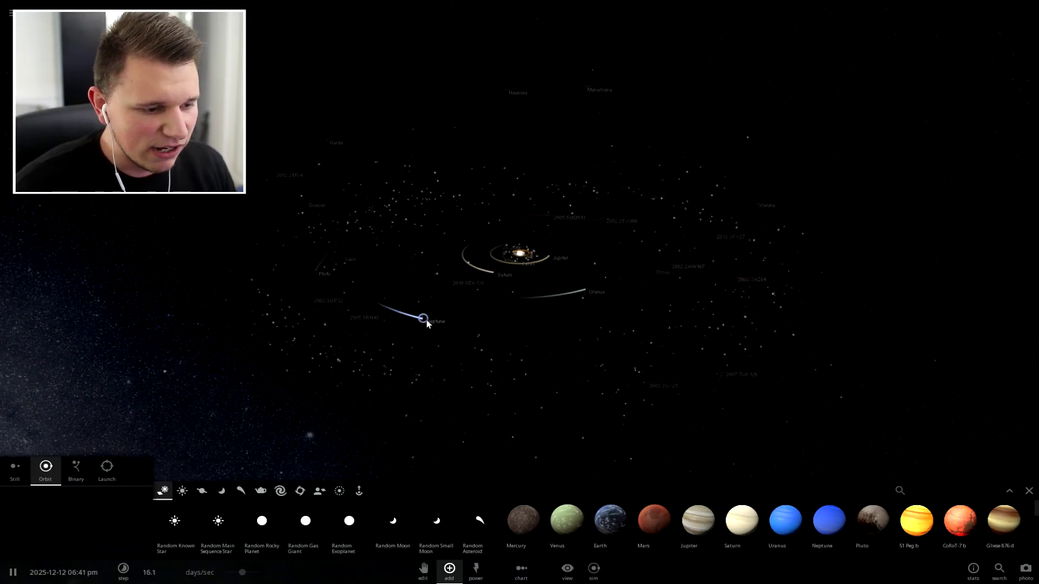
{"action": "scroll", "coordinate": [315, 272], "scroll_direction": "up", "scroll_amount": 3}
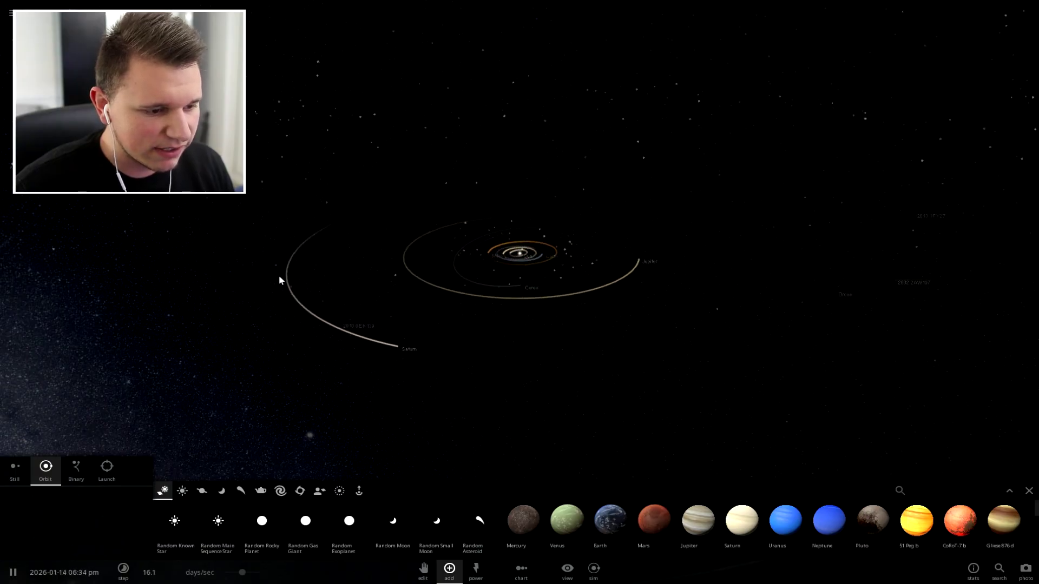
{"action": "scroll", "coordinate": [279, 276], "scroll_direction": "up", "scroll_amount": 2}
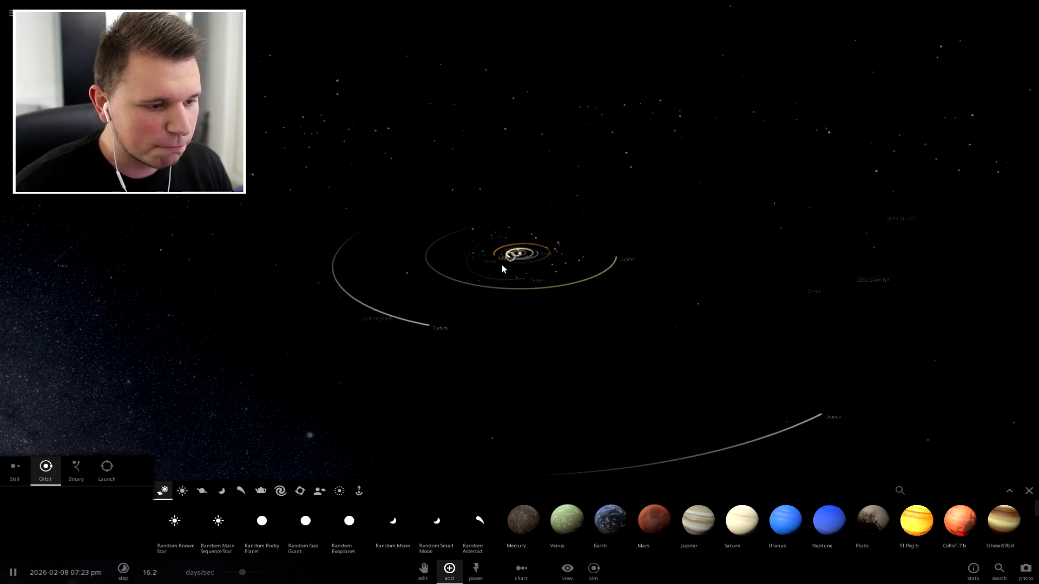
{"action": "scroll", "coordinate": [502, 265], "scroll_direction": "down", "scroll_amount": 3}
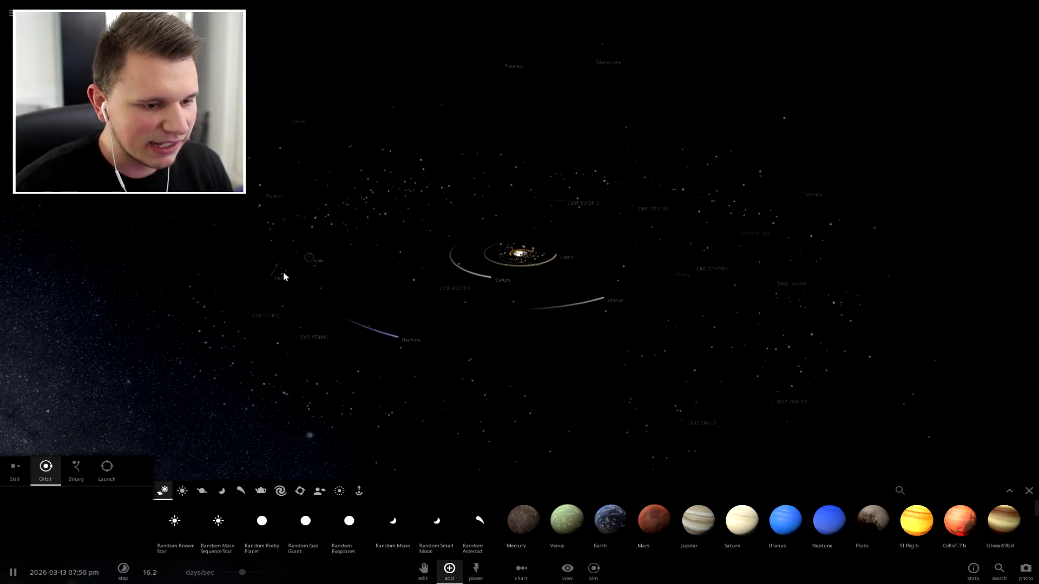
{"action": "left_click", "coordinate": [271, 275]}
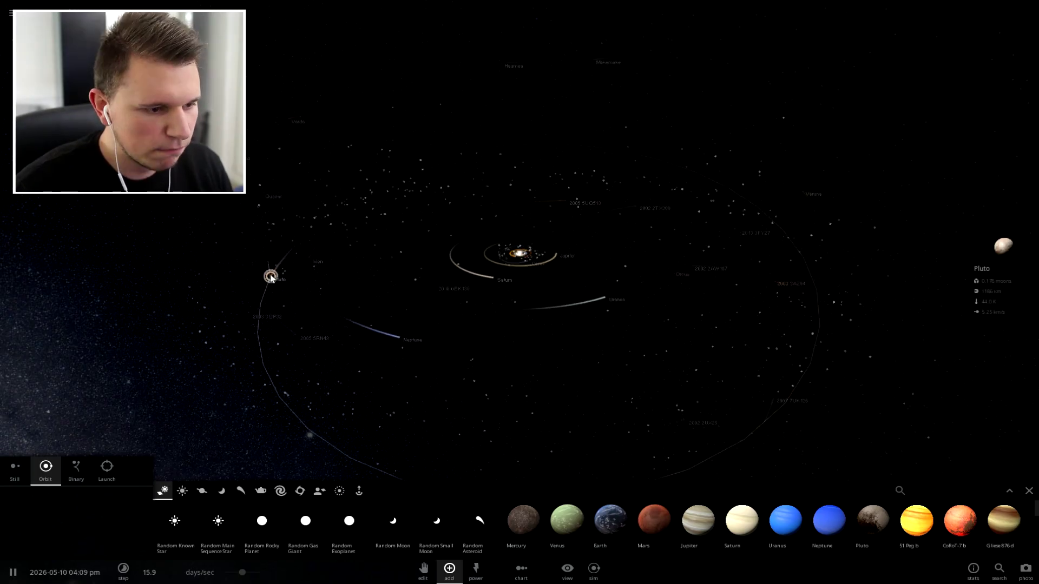
{"action": "scroll", "coordinate": [272, 275], "scroll_direction": "up", "scroll_amount": 3}
{"action": "scroll", "coordinate": [272, 274], "scroll_direction": "up", "scroll_amount": 5}
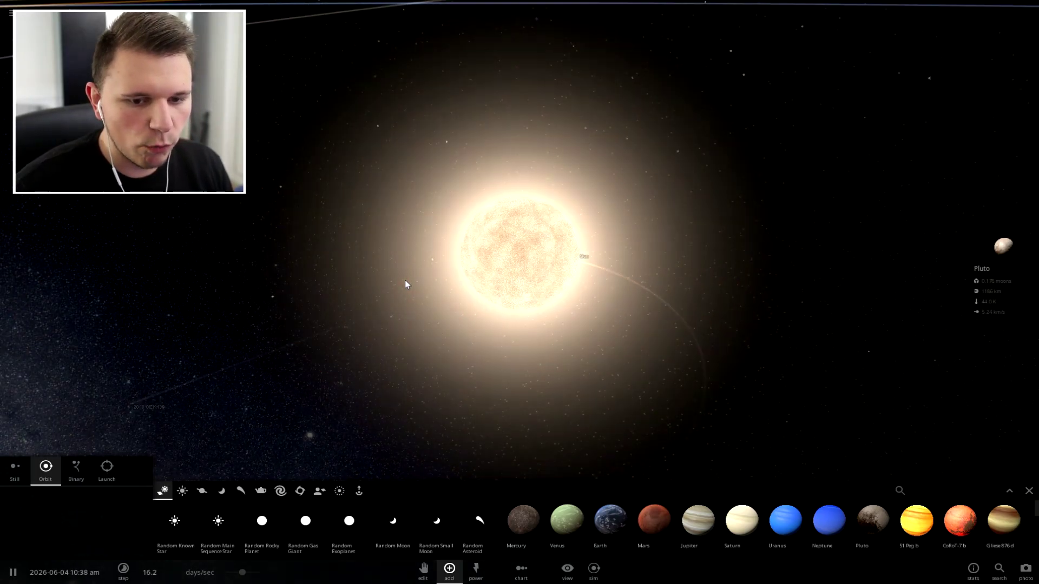
{"action": "scroll", "coordinate": [406, 284], "scroll_direction": "down", "scroll_amount": 3}
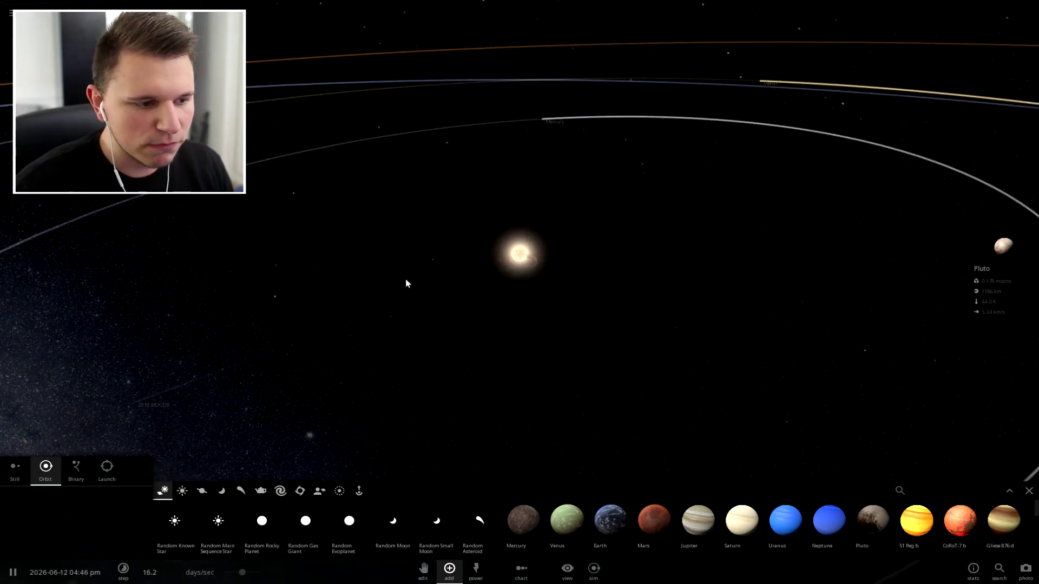
{"action": "scroll", "coordinate": [406, 284], "scroll_direction": "down", "scroll_amount": 3}
{"action": "scroll", "coordinate": [406, 284], "scroll_direction": "down", "scroll_amount": 3}
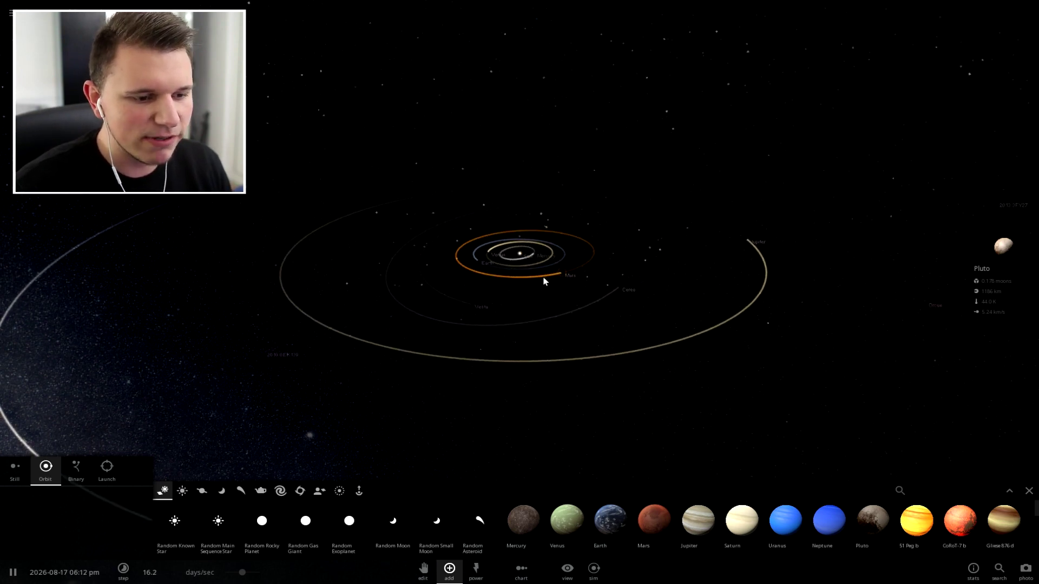
{"action": "scroll", "coordinate": [544, 281], "scroll_direction": "down", "scroll_amount": 3}
{"action": "scroll", "coordinate": [537, 279], "scroll_direction": "down", "scroll_amount": 3}
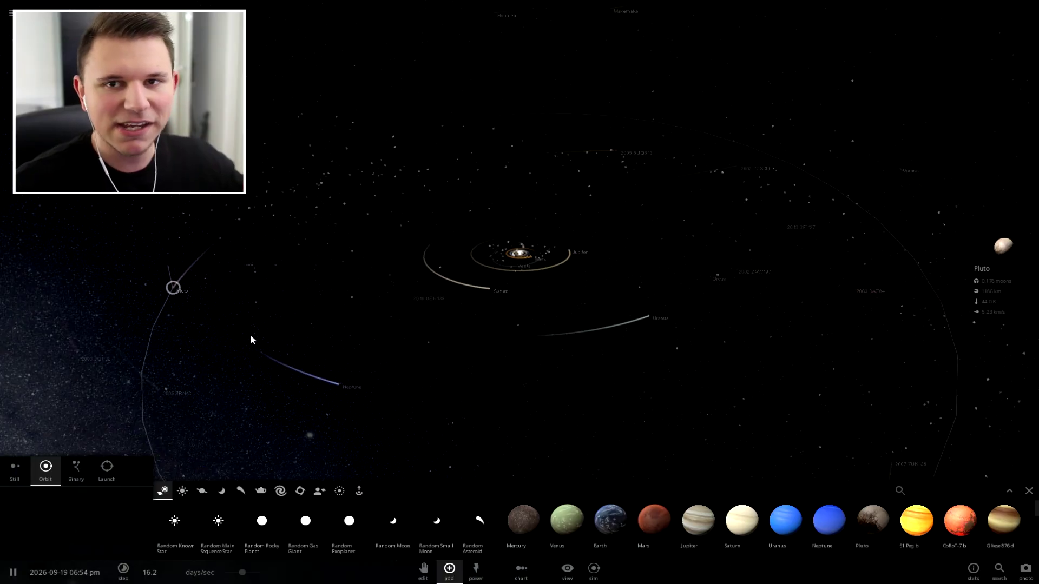
{"action": "scroll", "coordinate": [291, 359], "scroll_direction": "up", "scroll_amount": 5}
{"action": "scroll", "coordinate": [292, 360], "scroll_direction": "up", "scroll_amount": 5}
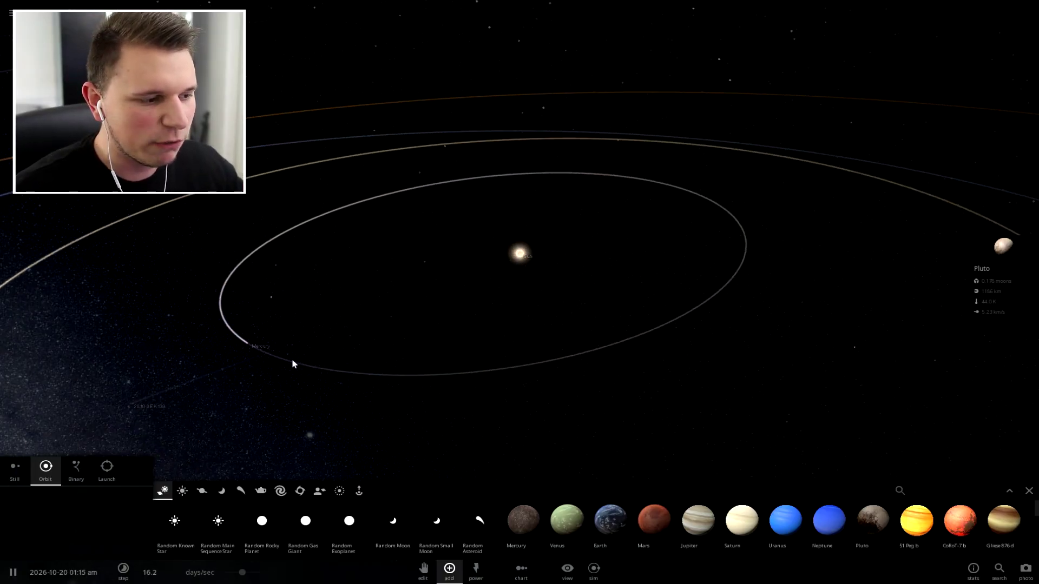
{"action": "scroll", "coordinate": [293, 363], "scroll_direction": "down", "scroll_amount": 2}
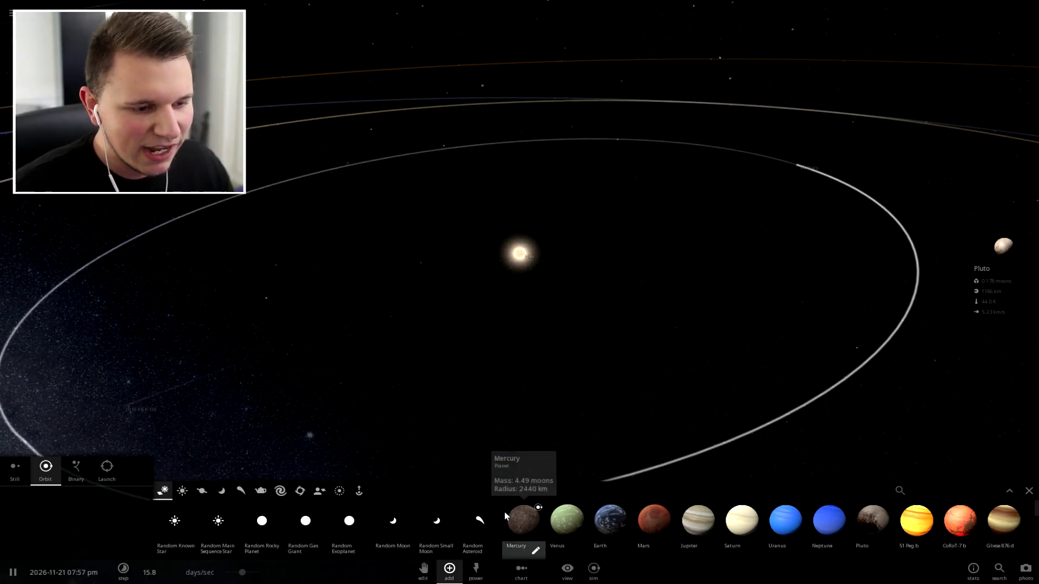
{"action": "left_click", "coordinate": [957, 524]}
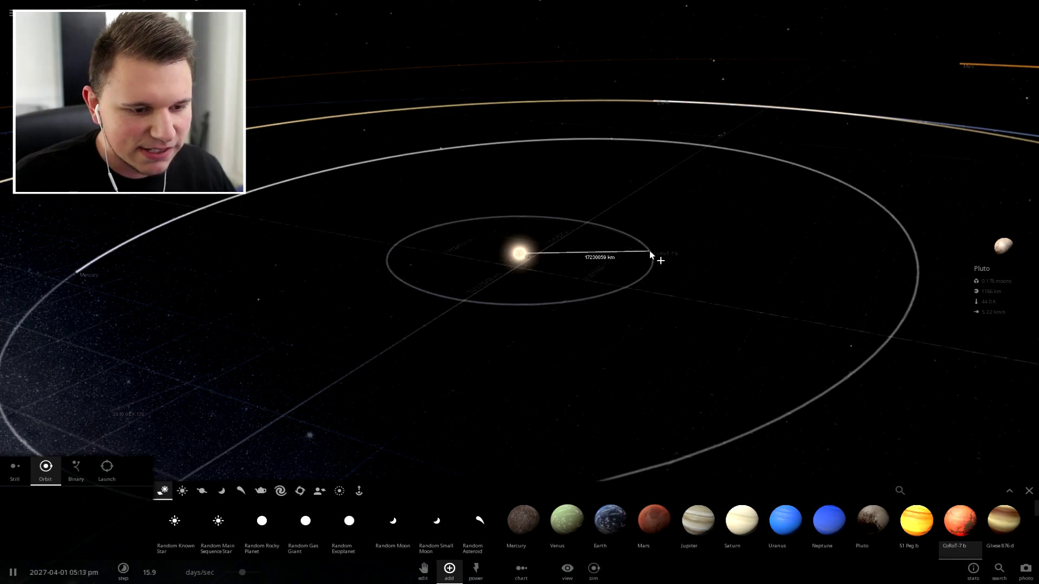
Step: Place CoRoT-7 b in a tight orbit near the Sun, then pick a random known star
{"action": "left_click", "coordinate": [650, 255]}
{"action": "right_click", "coordinate": [701, 275]}
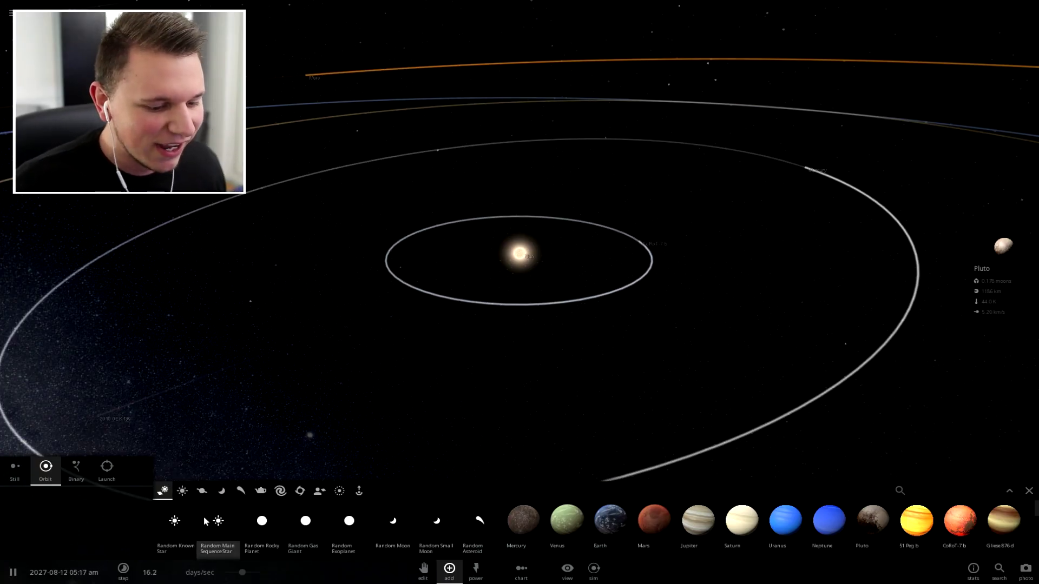
{"action": "left_click", "coordinate": [175, 521]}
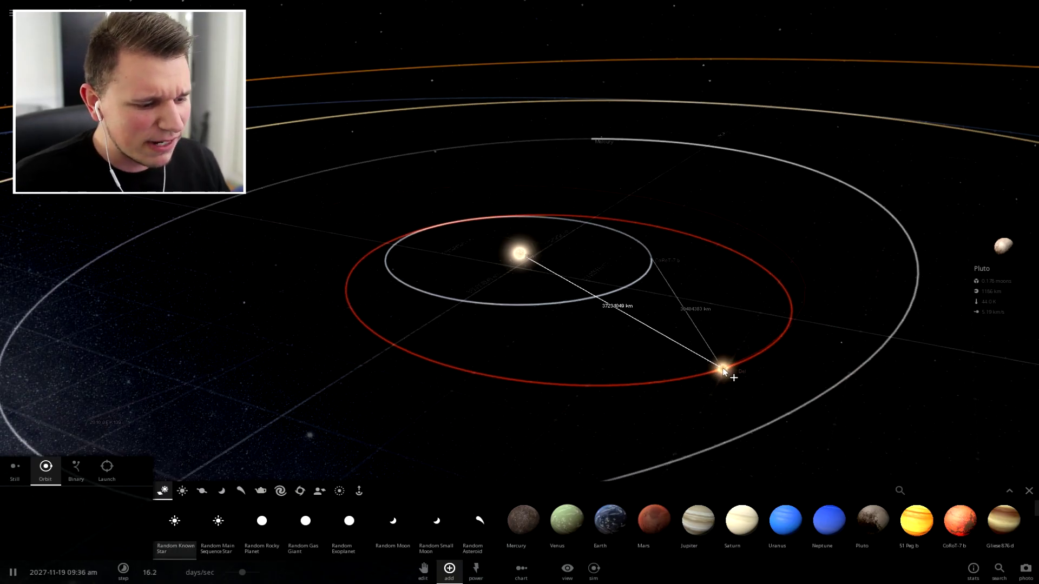
Step: Drop the random star and another small object near the Sun, then select Earth
{"action": "left_click", "coordinate": [724, 371]}
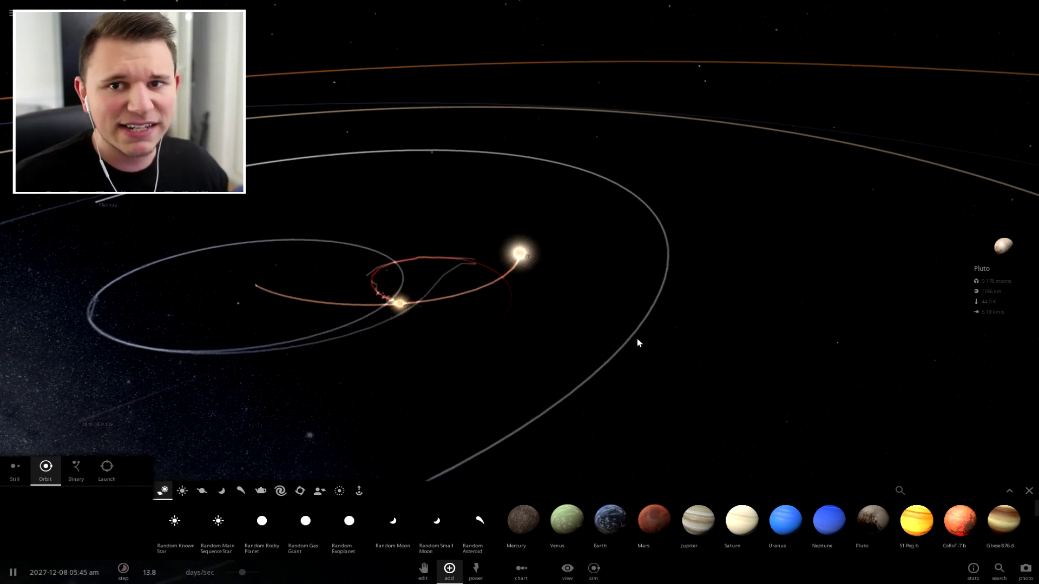
{"action": "scroll", "coordinate": [618, 346], "scroll_direction": "down", "scroll_amount": 3}
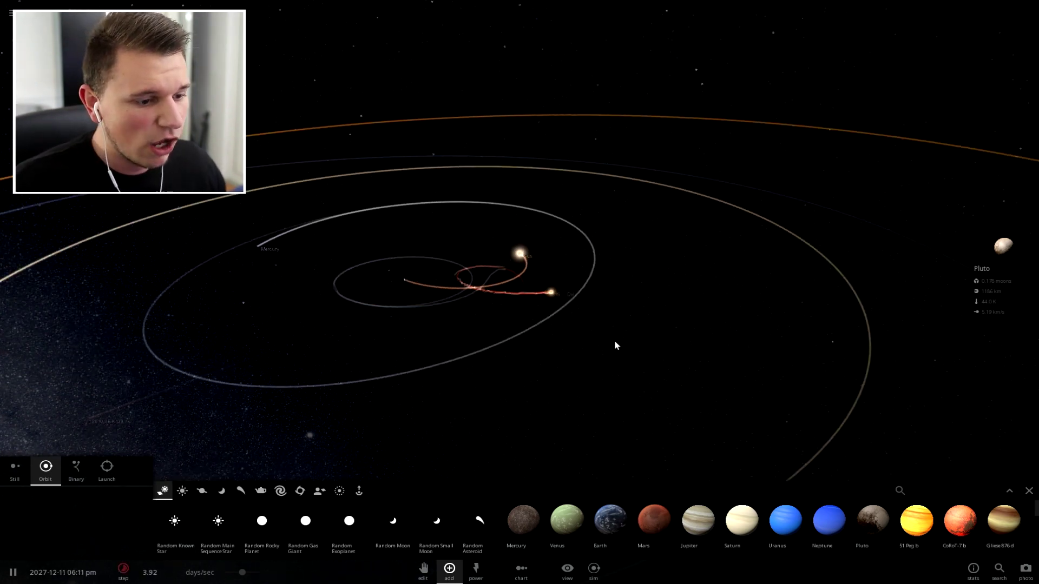
{"action": "scroll", "coordinate": [615, 346], "scroll_direction": "down", "scroll_amount": 3}
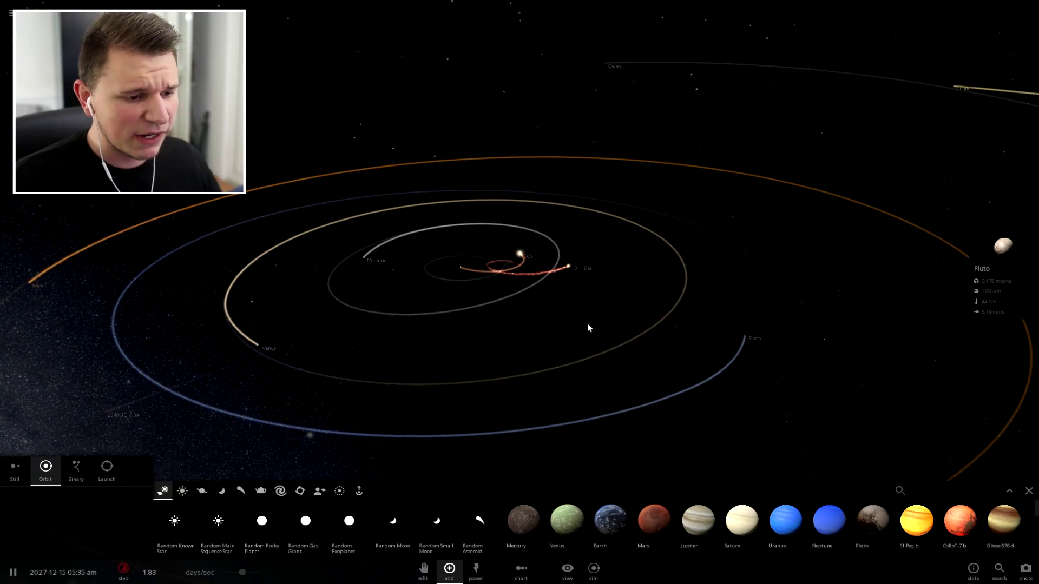
{"action": "scroll", "coordinate": [588, 327], "scroll_direction": "down", "scroll_amount": 3}
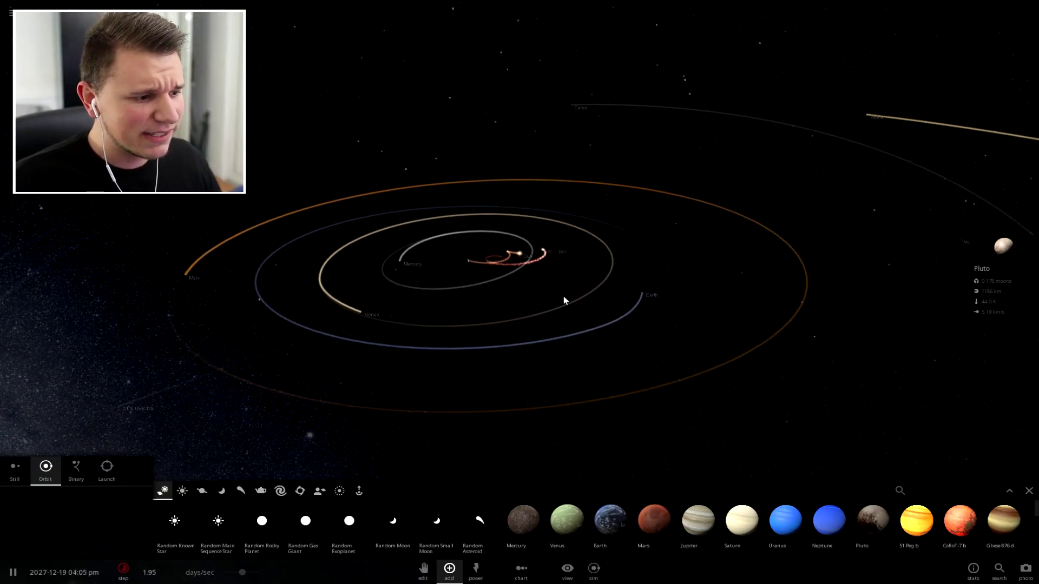
{"action": "scroll", "coordinate": [533, 267], "scroll_direction": "up", "scroll_amount": 2}
{"action": "scroll", "coordinate": [533, 267], "scroll_direction": "up", "scroll_amount": 3}
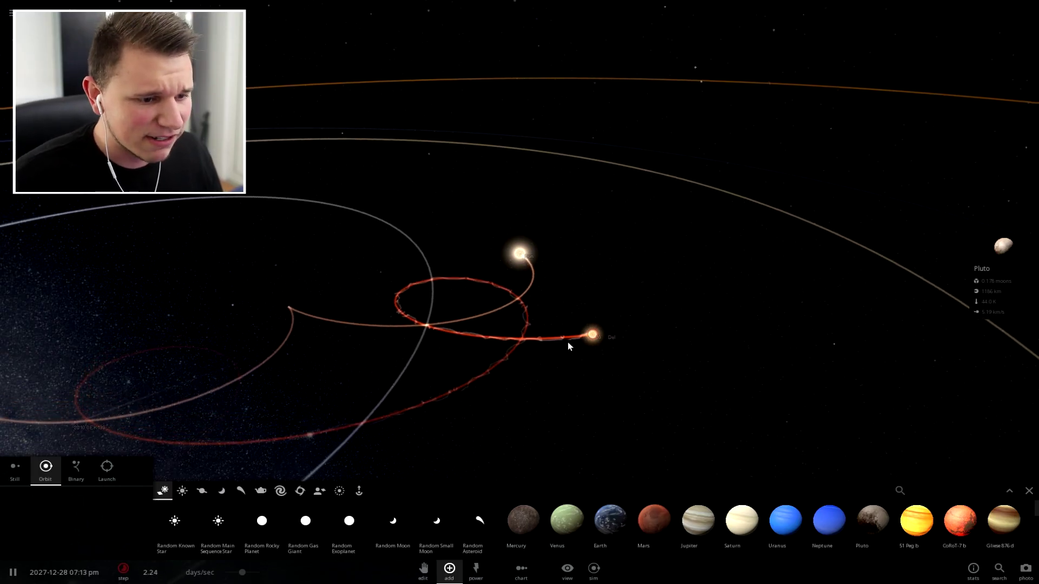
{"action": "left_click", "coordinate": [695, 297]}
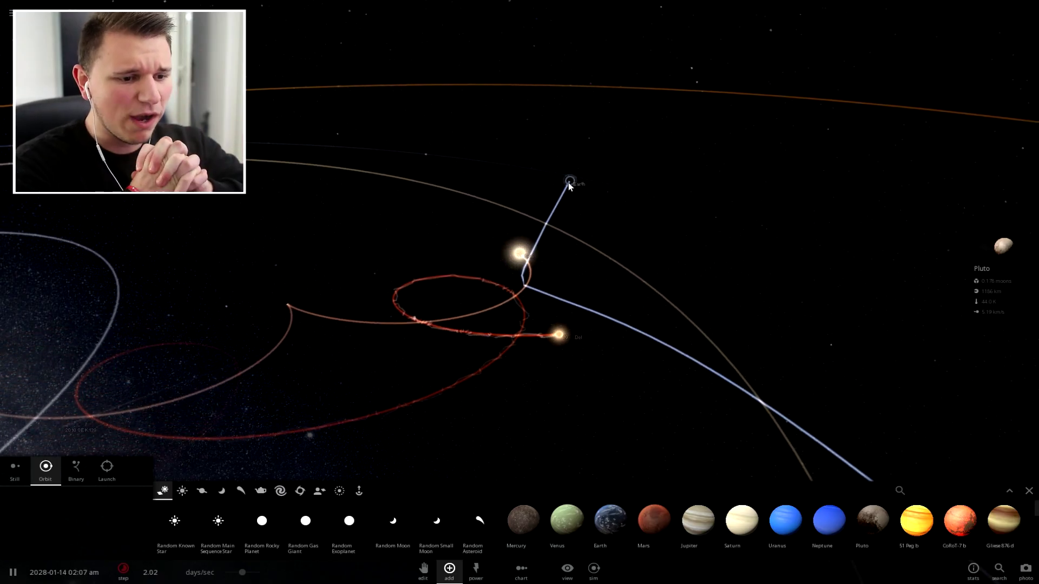
{"action": "left_click", "coordinate": [581, 170]}
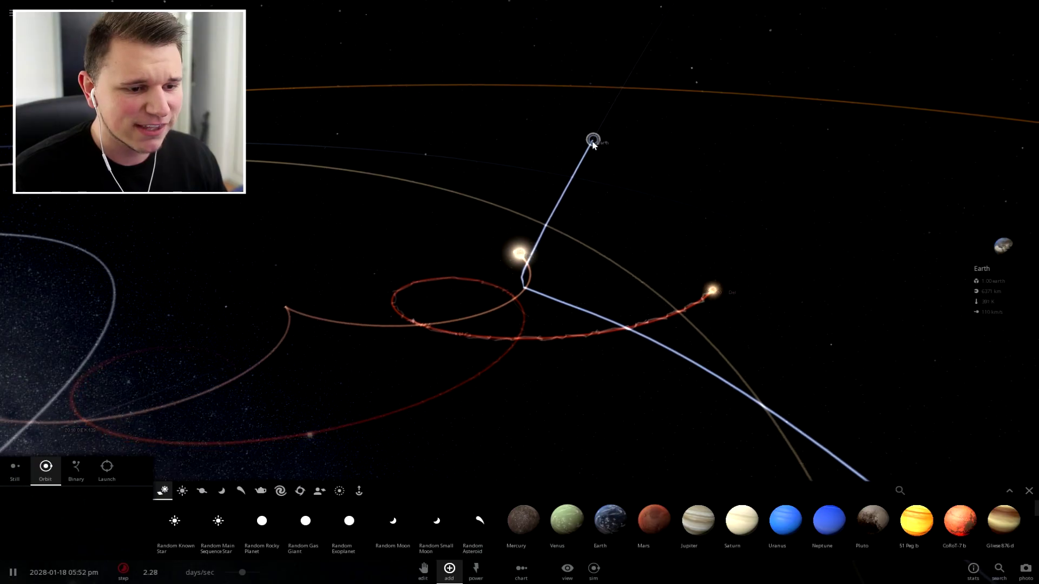
Step: Tilt the view edge-on and centre the camera on the Sun
{"action": "left_click_drag", "start_coordinate": [671, 129], "coordinate": [672, 109]}
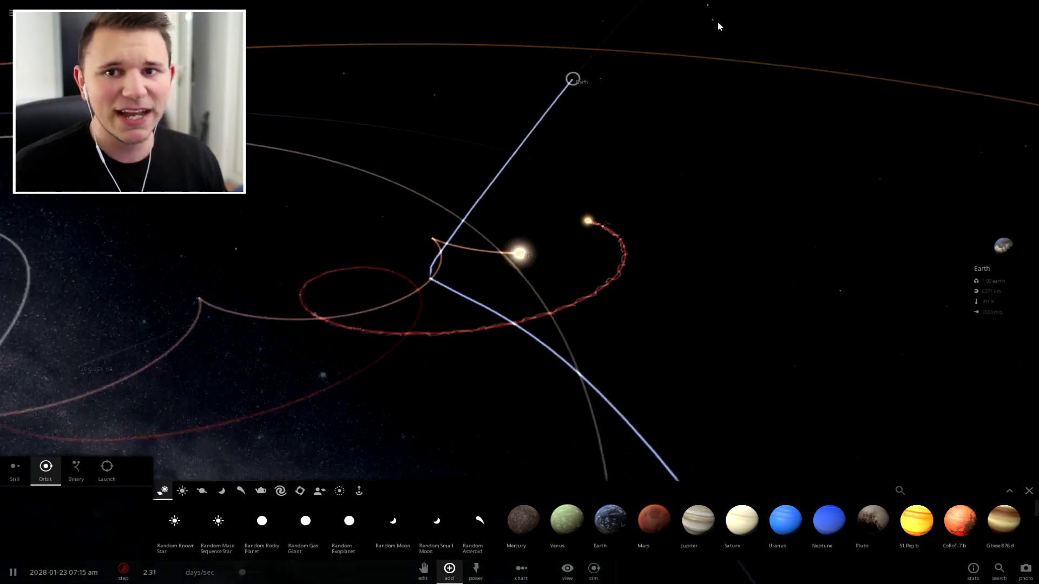
{"action": "scroll", "coordinate": [673, 110], "scroll_direction": "down", "scroll_amount": 5}
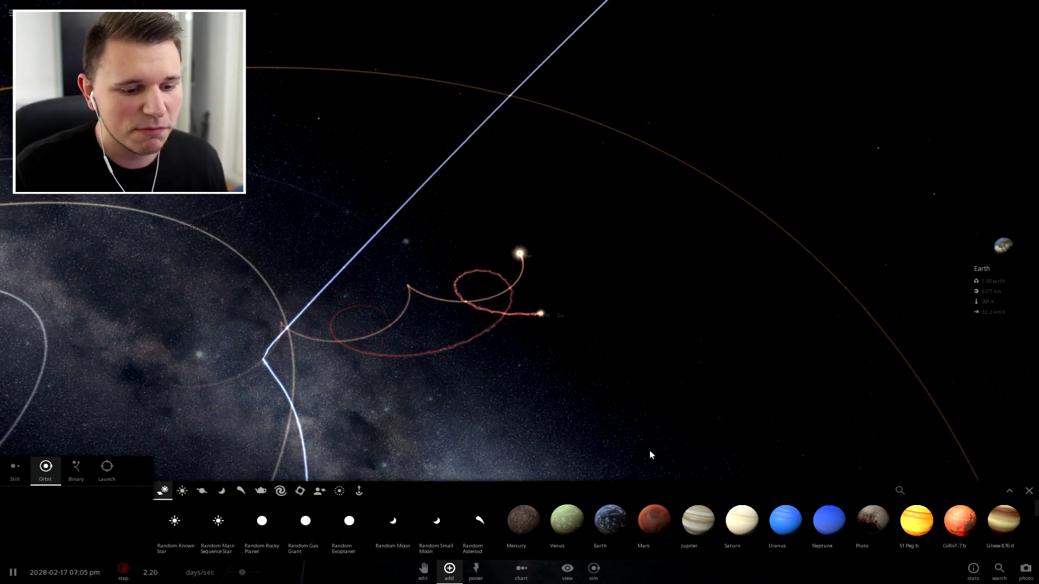
{"action": "scroll", "coordinate": [649, 451], "scroll_direction": "down", "scroll_amount": 5}
{"action": "scroll", "coordinate": [572, 102], "scroll_direction": "up", "scroll_amount": 5}
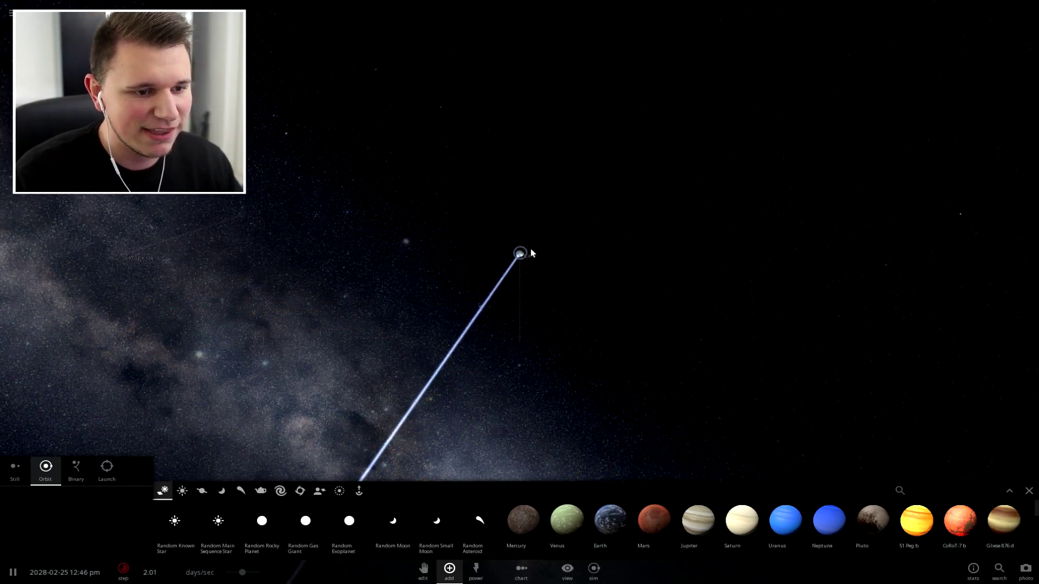
{"action": "scroll", "coordinate": [531, 252], "scroll_direction": "down", "scroll_amount": 5}
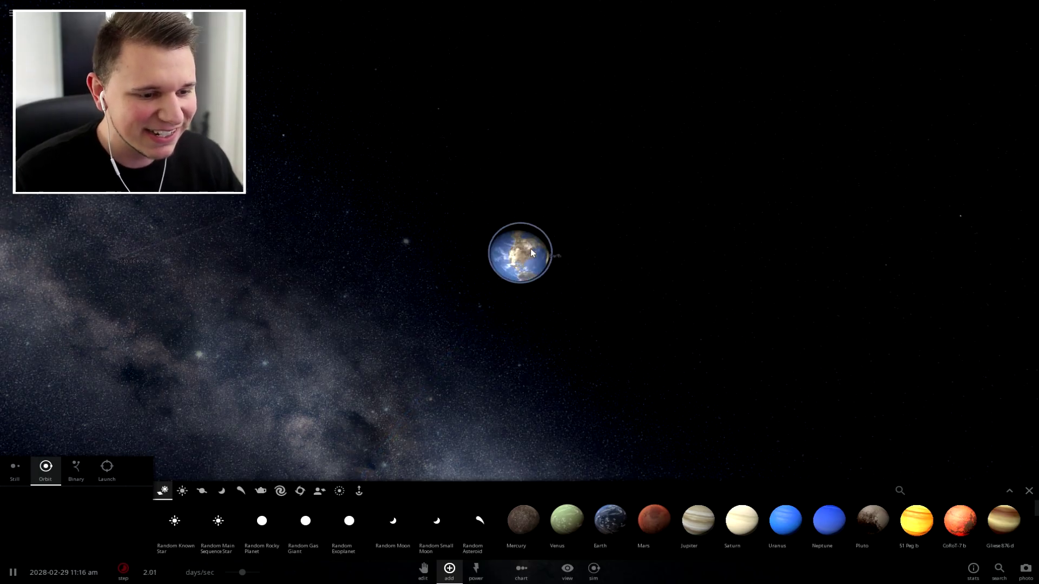
{"action": "scroll", "coordinate": [505, 351], "scroll_direction": "down", "scroll_amount": 5}
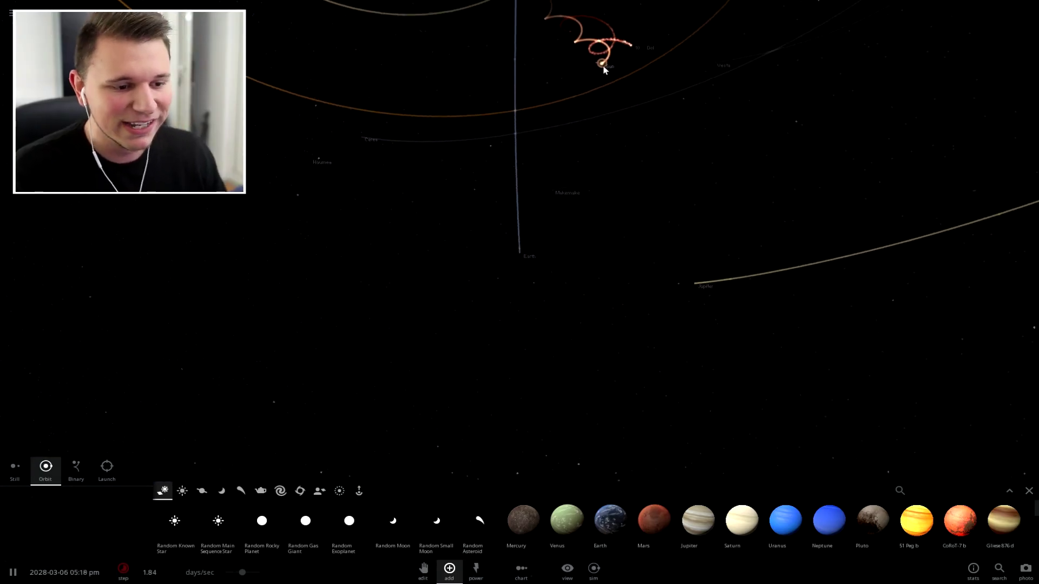
{"action": "double_click", "coordinate": [601, 66]}
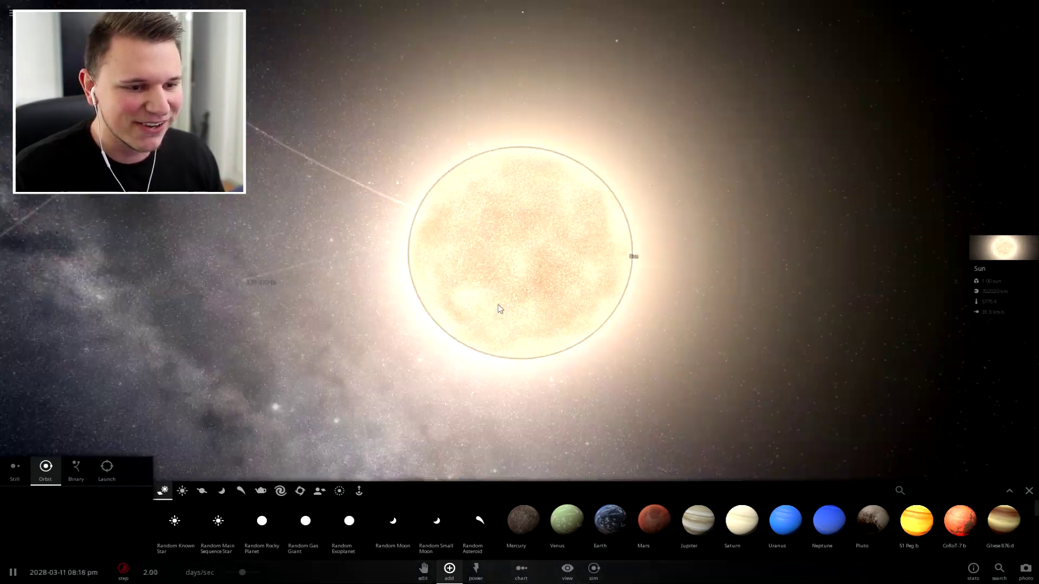
{"action": "scroll", "coordinate": [498, 303], "scroll_direction": "down", "scroll_amount": 5}
{"action": "scroll", "coordinate": [498, 298], "scroll_direction": "down", "scroll_amount": 3}
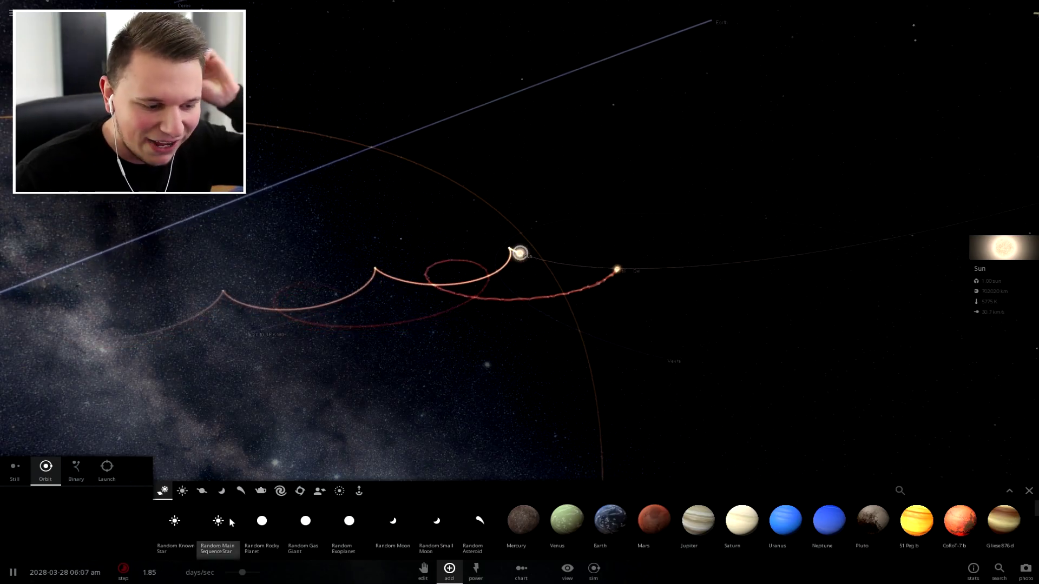
Step: Place a Random Known Star in orbit just beside the Sun
{"action": "left_click", "coordinate": [182, 530]}
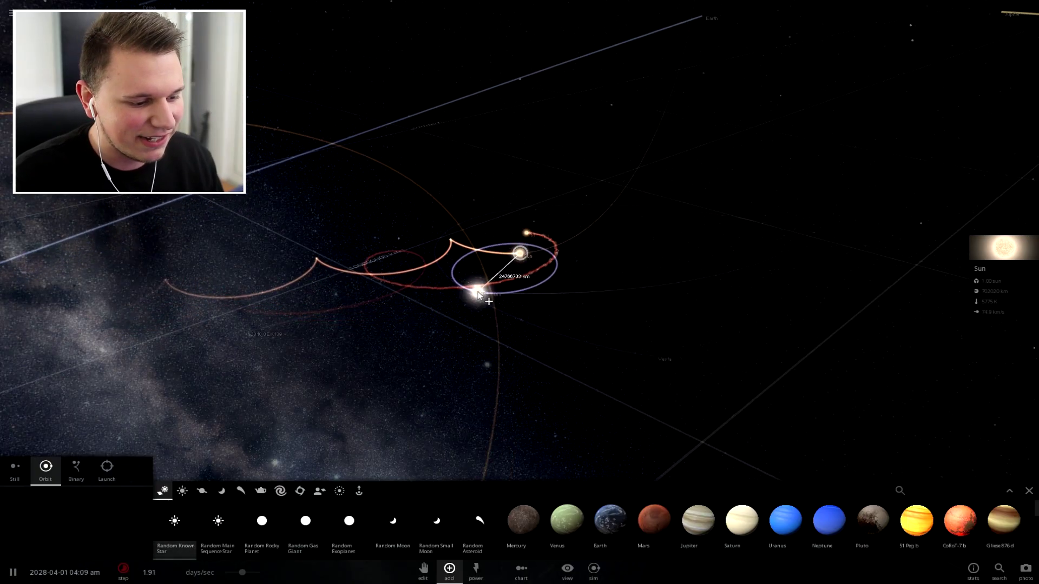
{"action": "left_click", "coordinate": [479, 289]}
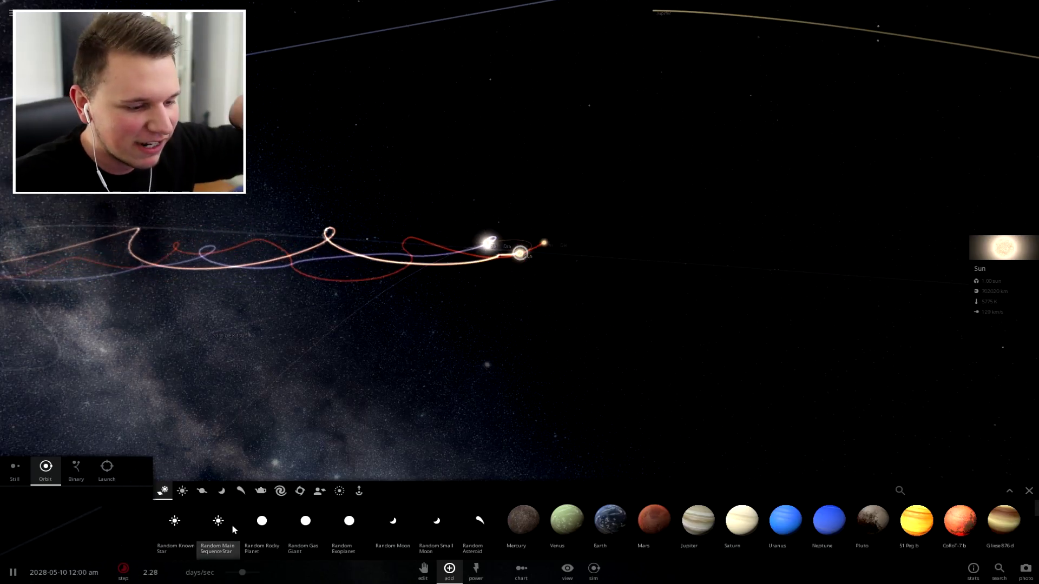
Step: From the Stars list, place Sirius B and then Sirius next to the Sun
{"action": "left_click", "coordinate": [183, 491]}
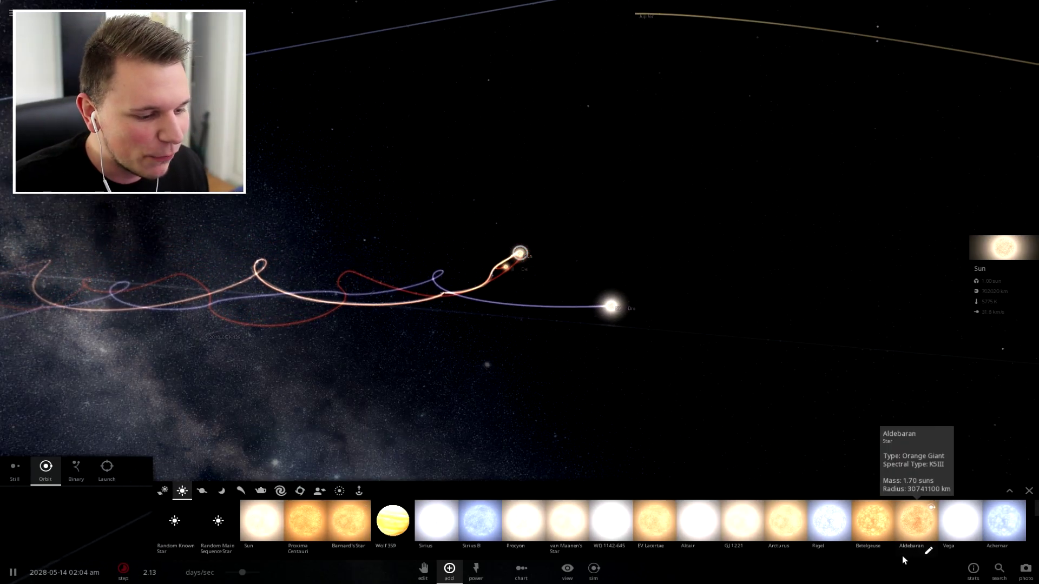
{"action": "left_click", "coordinate": [474, 523]}
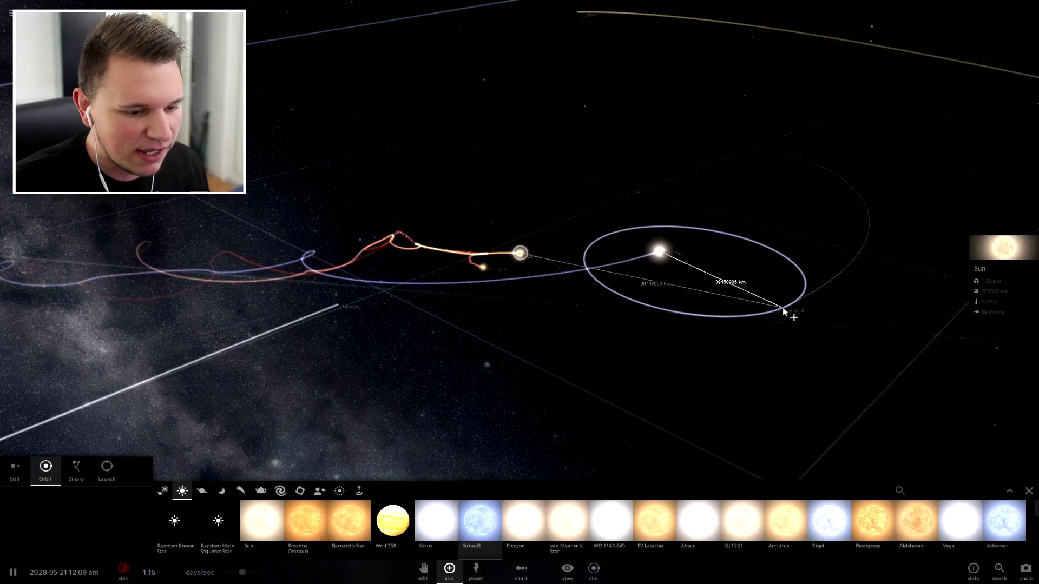
{"action": "left_click", "coordinate": [812, 176]}
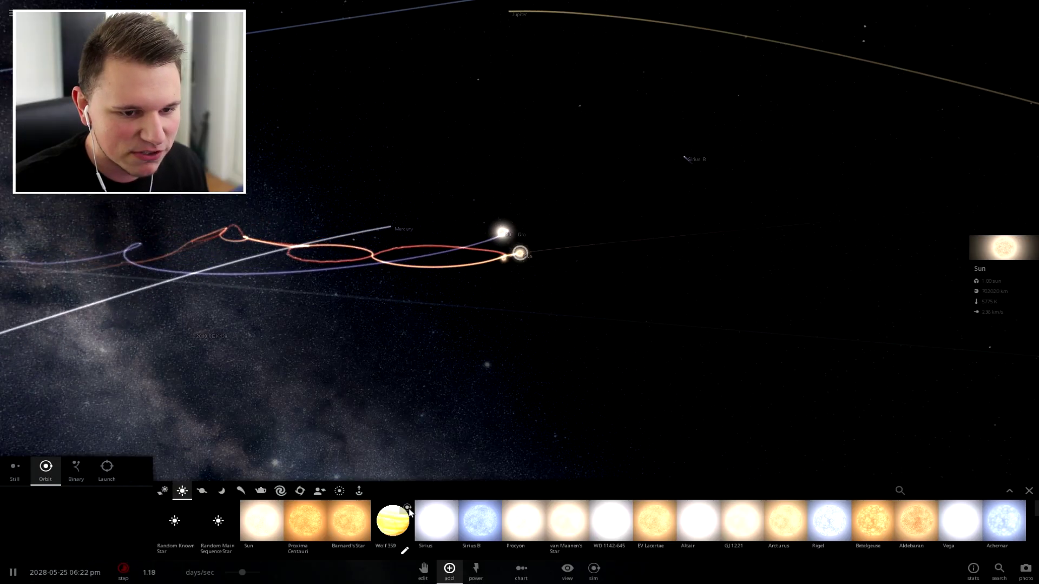
{"action": "left_click", "coordinate": [436, 520]}
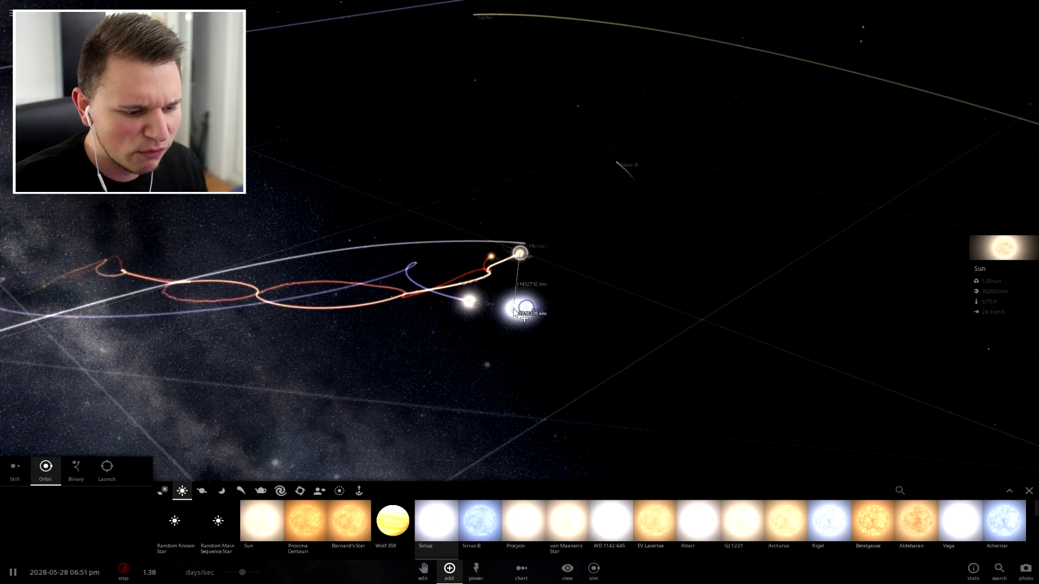
{"action": "left_click", "coordinate": [515, 306]}
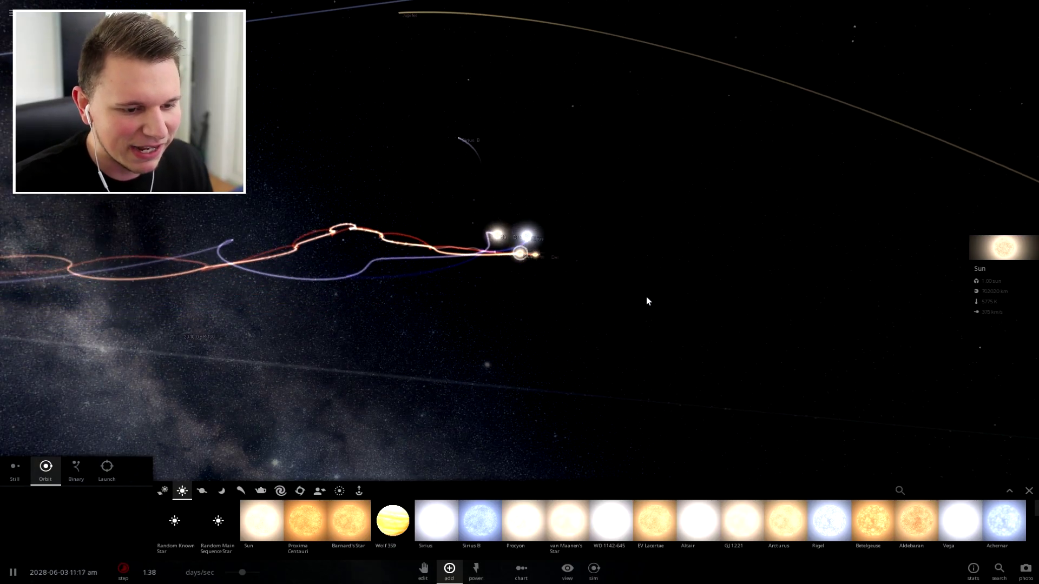
{"action": "scroll", "coordinate": [643, 302], "scroll_direction": "down", "scroll_amount": 5}
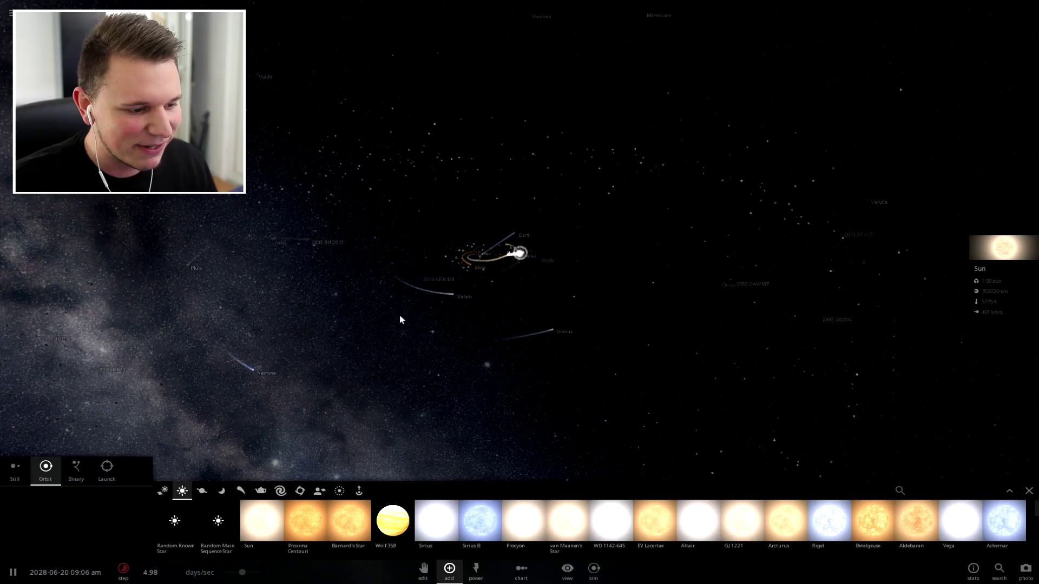
{"action": "scroll", "coordinate": [479, 280], "scroll_direction": "up", "scroll_amount": 5}
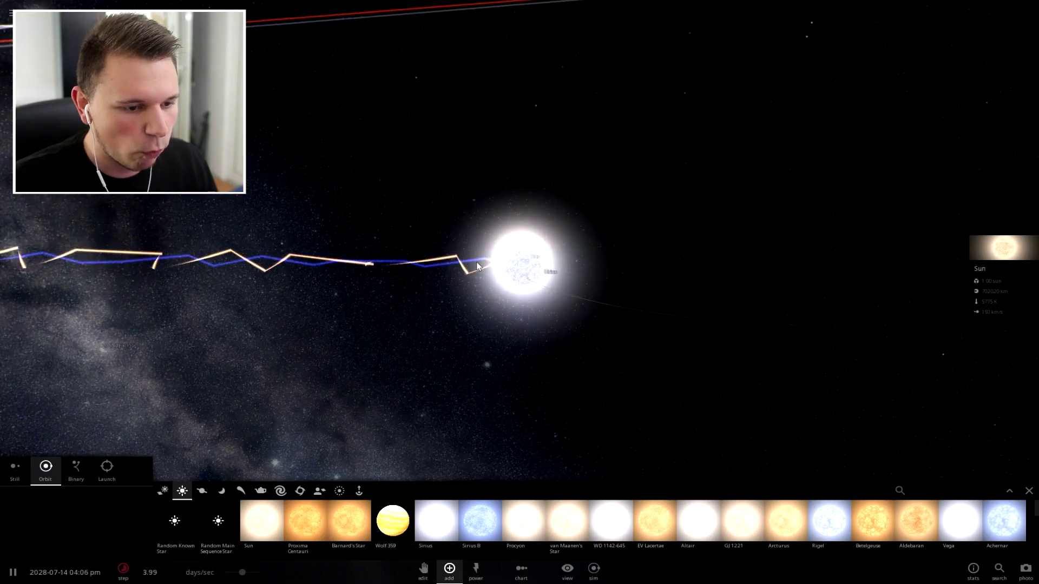
{"action": "scroll", "coordinate": [523, 264], "scroll_direction": "up", "scroll_amount": 5}
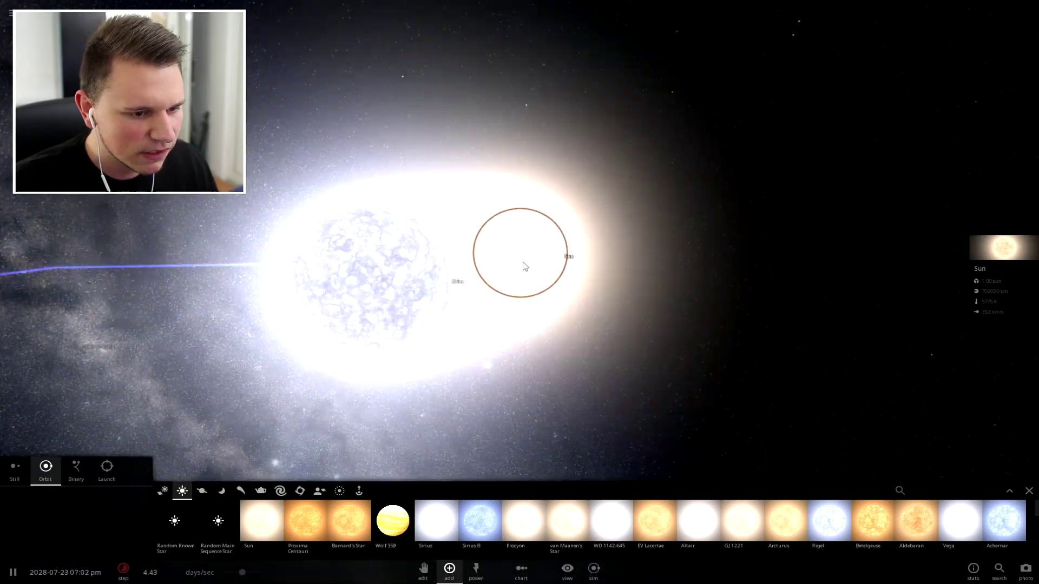
{"action": "scroll", "coordinate": [522, 264], "scroll_direction": "down", "scroll_amount": 3}
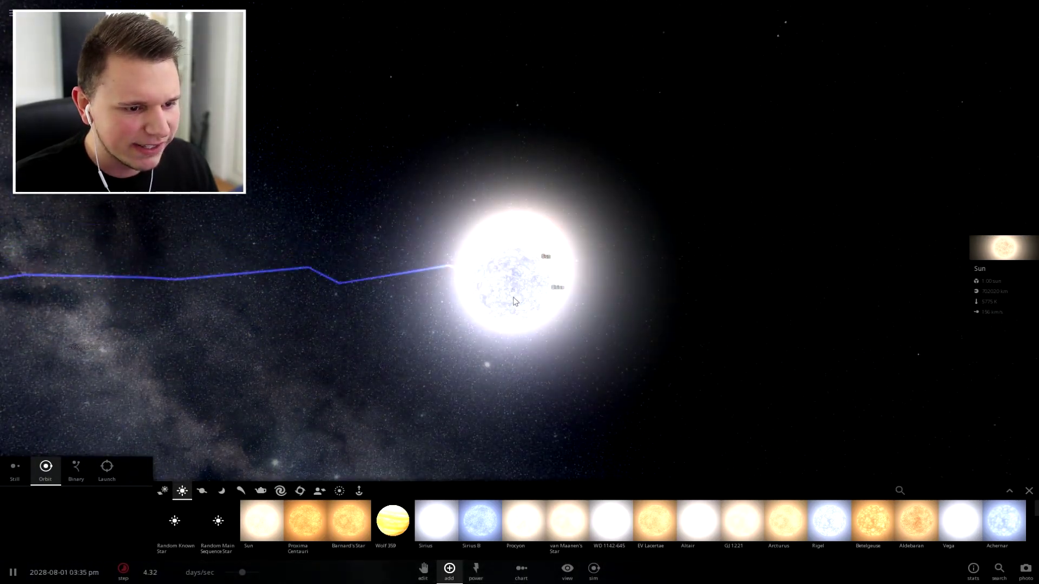
{"action": "scroll", "coordinate": [479, 284], "scroll_direction": "down", "scroll_amount": 5}
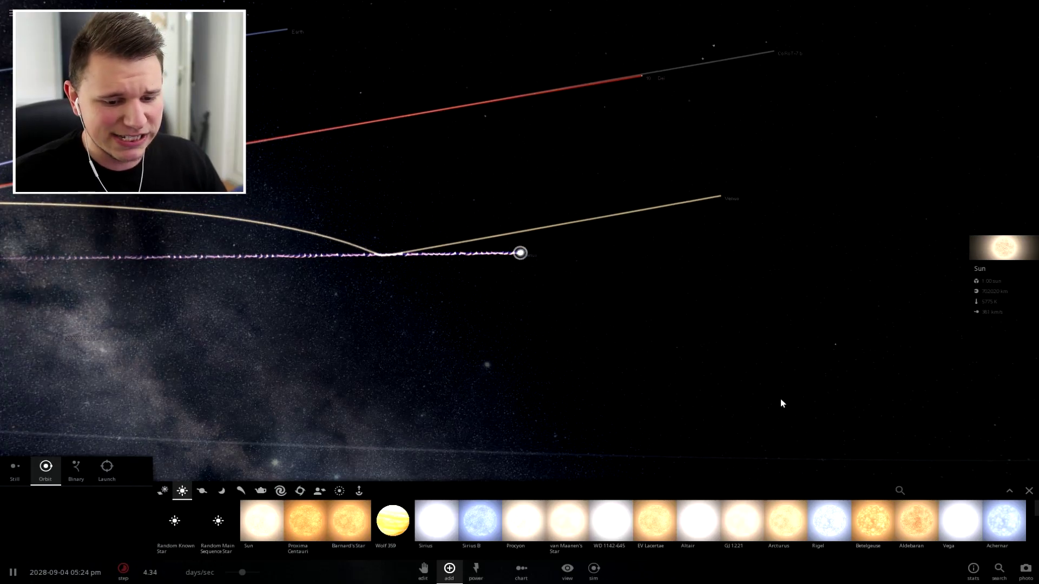
Step: Pick Rigel and drop it right beside the Sun
{"action": "left_click", "coordinate": [823, 528]}
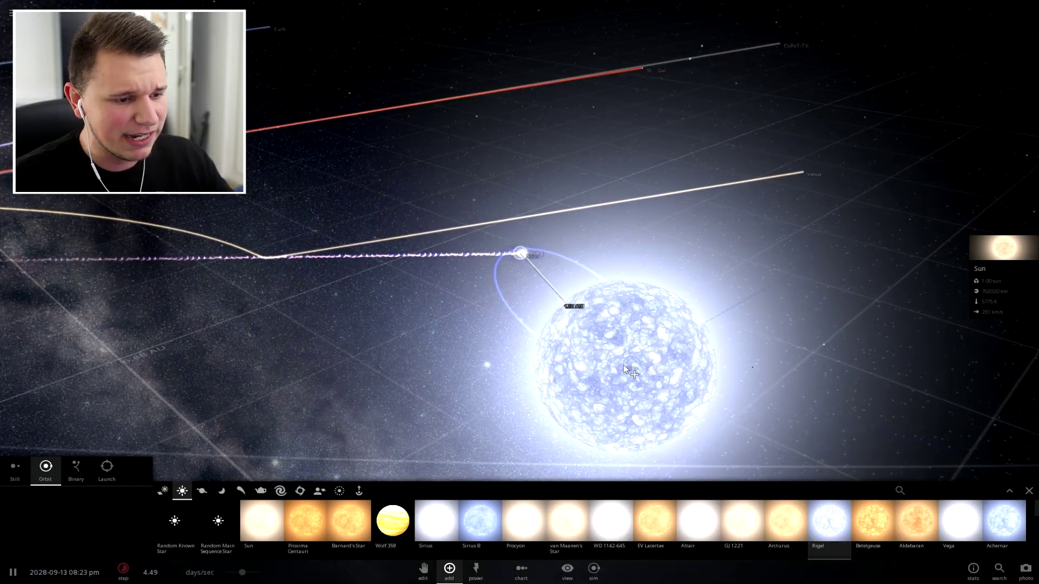
{"action": "left_click", "coordinate": [624, 365]}
{"action": "scroll", "coordinate": [656, 302], "scroll_direction": "down", "scroll_amount": 5}
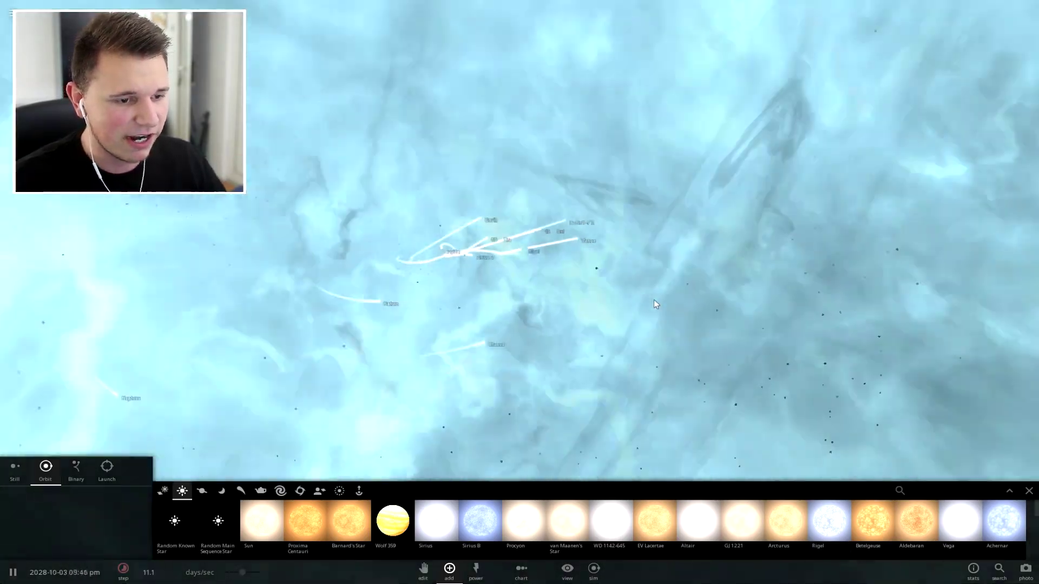
{"action": "scroll", "coordinate": [653, 300], "scroll_direction": "down", "scroll_amount": 5}
{"action": "scroll", "coordinate": [624, 304], "scroll_direction": "down", "scroll_amount": 5}
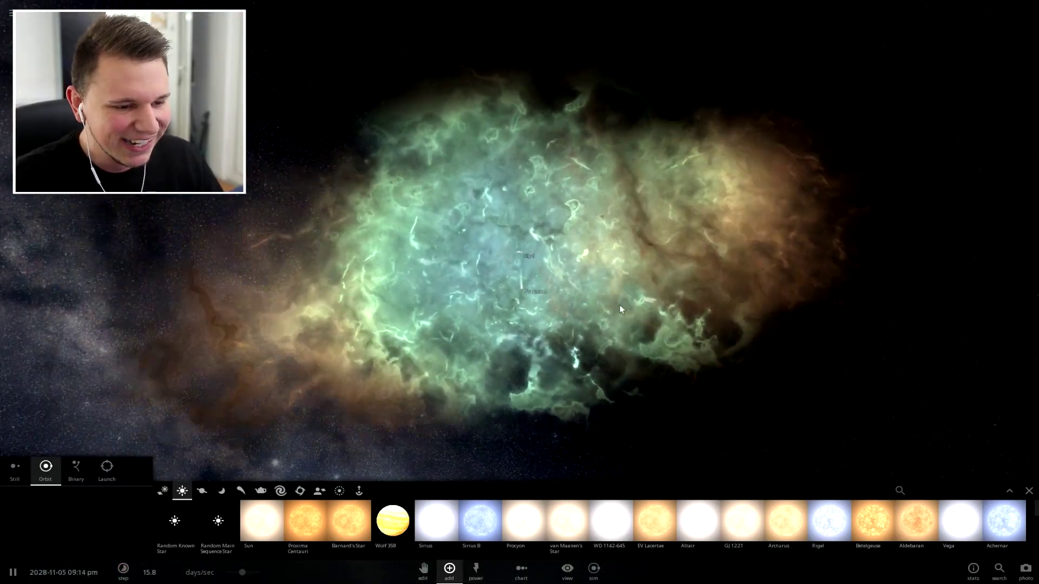
{"action": "scroll", "coordinate": [620, 307], "scroll_direction": "down", "scroll_amount": 5}
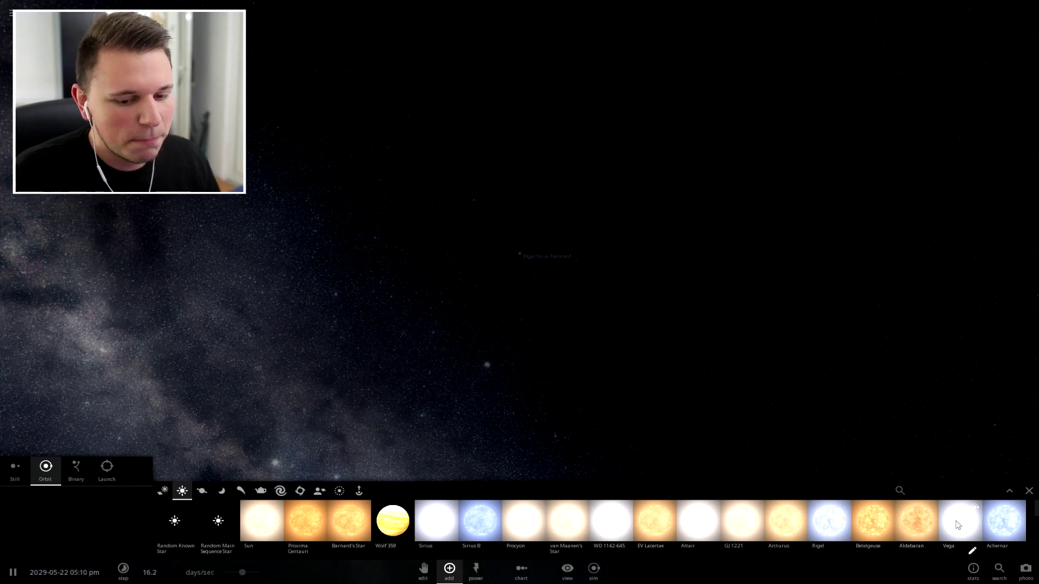
Step: Place another Rigel at the remnant site and select Rigel again for more
{"action": "left_click", "coordinate": [836, 529]}
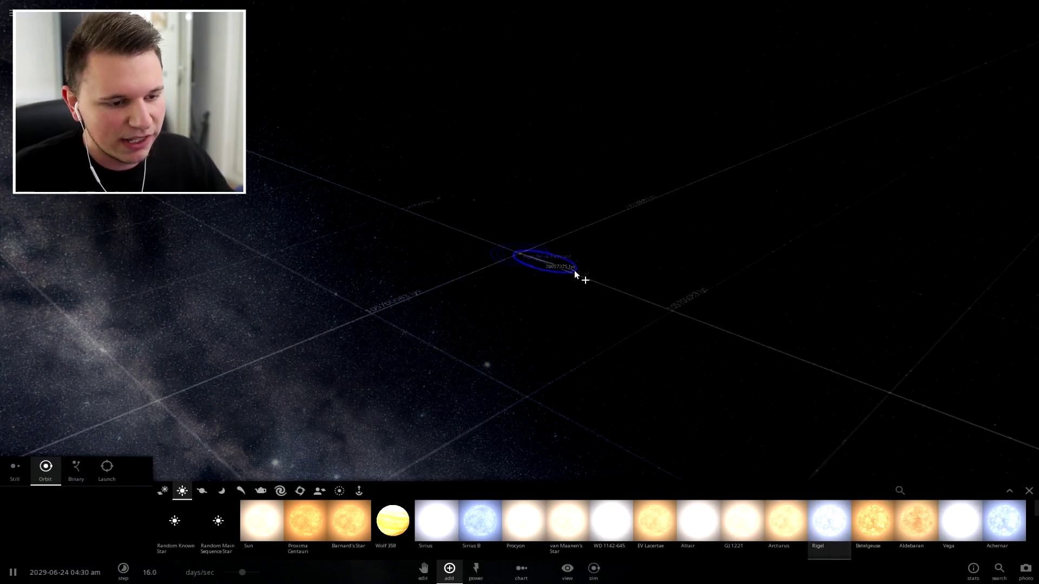
{"action": "left_click", "coordinate": [524, 257]}
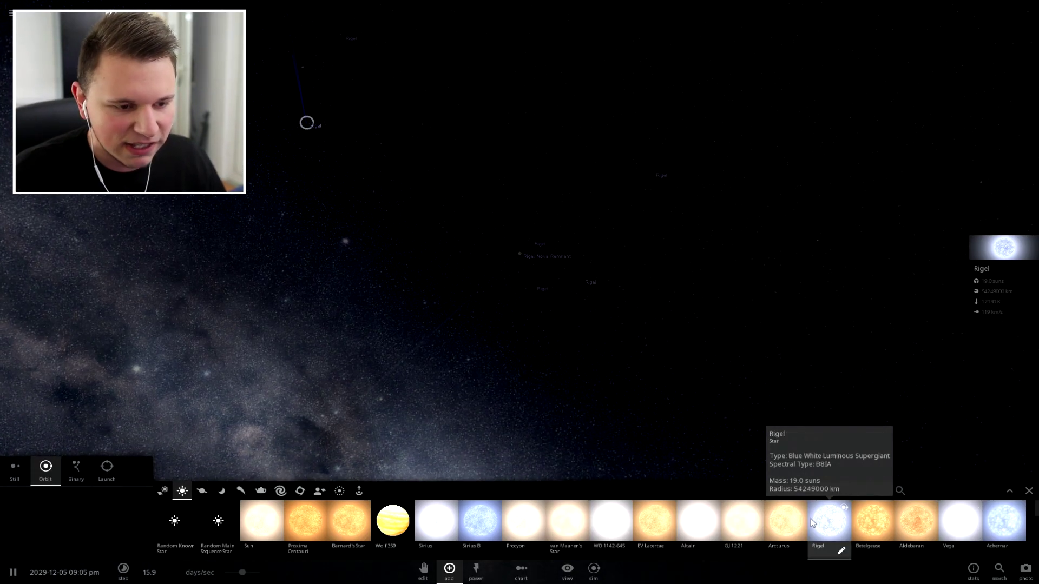
{"action": "left_click", "coordinate": [829, 520]}
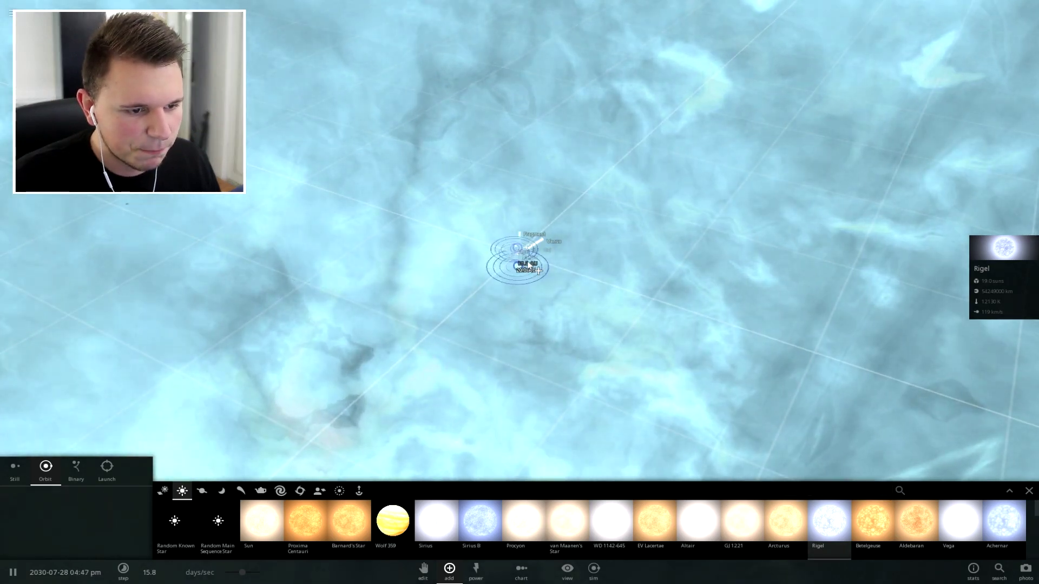
{"action": "scroll", "coordinate": [523, 268], "scroll_direction": "down", "scroll_amount": 3}
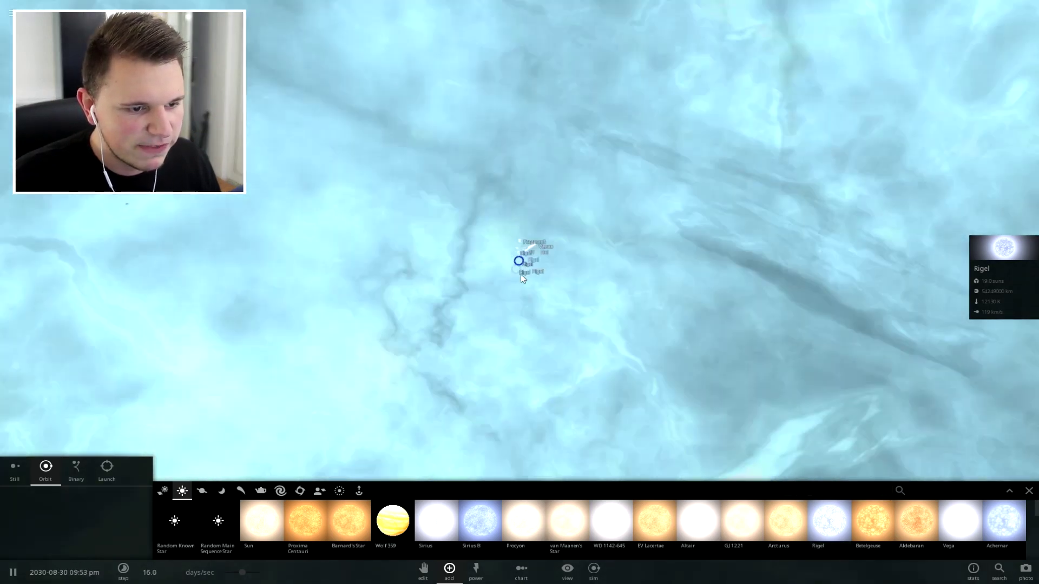
{"action": "scroll", "coordinate": [521, 275], "scroll_direction": "down", "scroll_amount": 5}
{"action": "scroll", "coordinate": [527, 256], "scroll_direction": "down", "scroll_amount": 2}
{"action": "scroll", "coordinate": [520, 291], "scroll_direction": "up", "scroll_amount": 6}
{"action": "scroll", "coordinate": [521, 290], "scroll_direction": "down", "scroll_amount": 4}
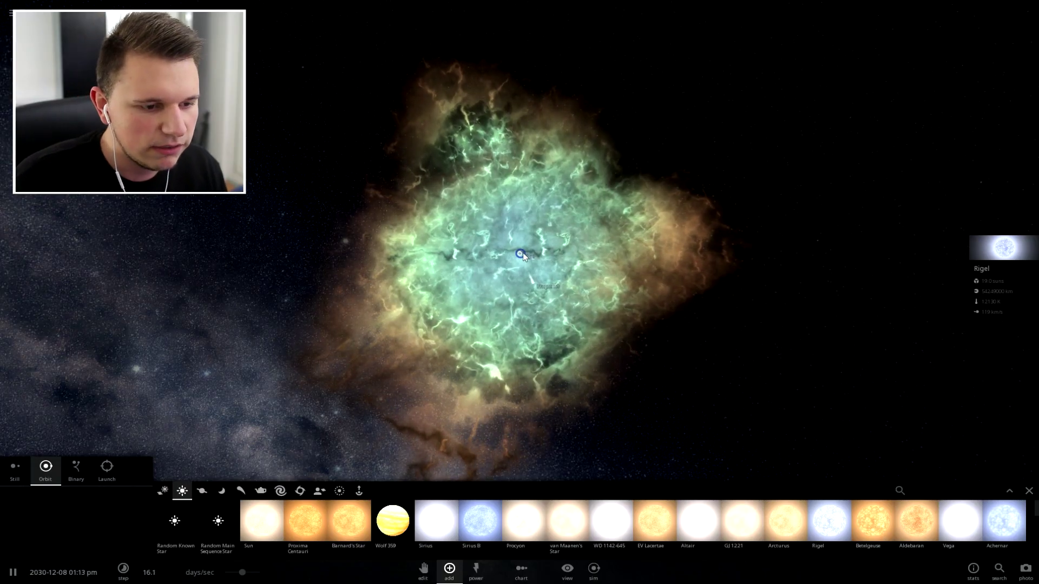
{"action": "scroll", "coordinate": [459, 408], "scroll_direction": "down", "scroll_amount": 3}
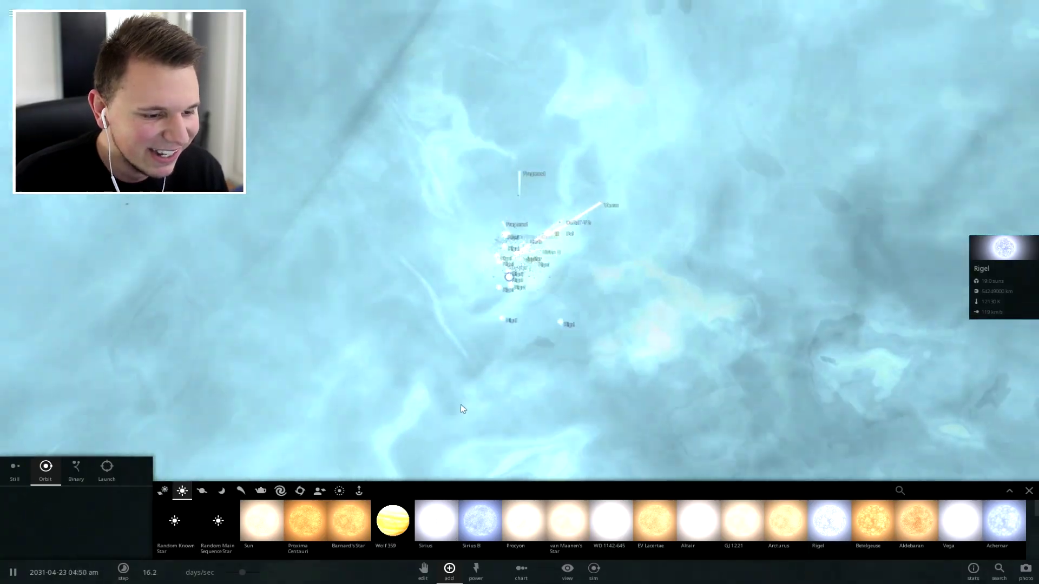
{"action": "scroll", "coordinate": [464, 404], "scroll_direction": "down", "scroll_amount": 2}
{"action": "scroll", "coordinate": [469, 404], "scroll_direction": "down", "scroll_amount": 2}
{"action": "scroll", "coordinate": [568, 394], "scroll_direction": "down", "scroll_amount": 3}
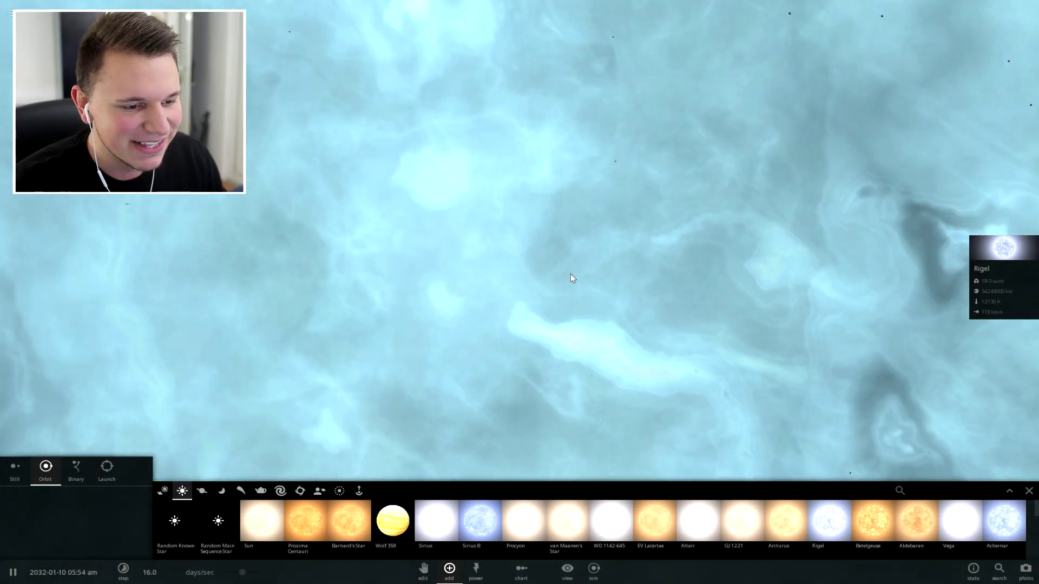
{"action": "scroll", "coordinate": [550, 251], "scroll_direction": "down", "scroll_amount": 5}
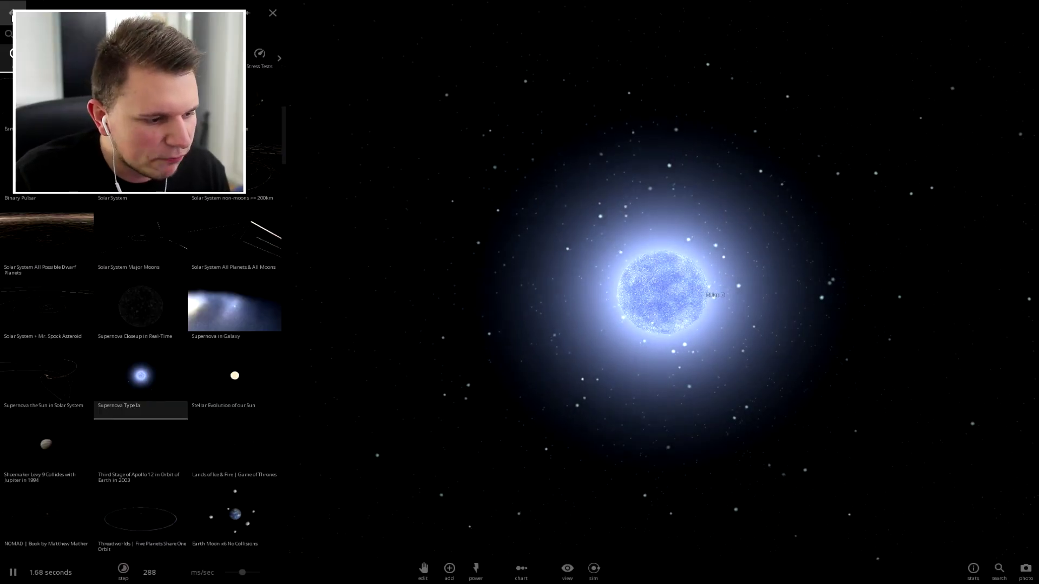
Step: Close the menus to watch Sirius B explode, then reopen the scenario list from the main menu
{"action": "key", "text": "Escape"}
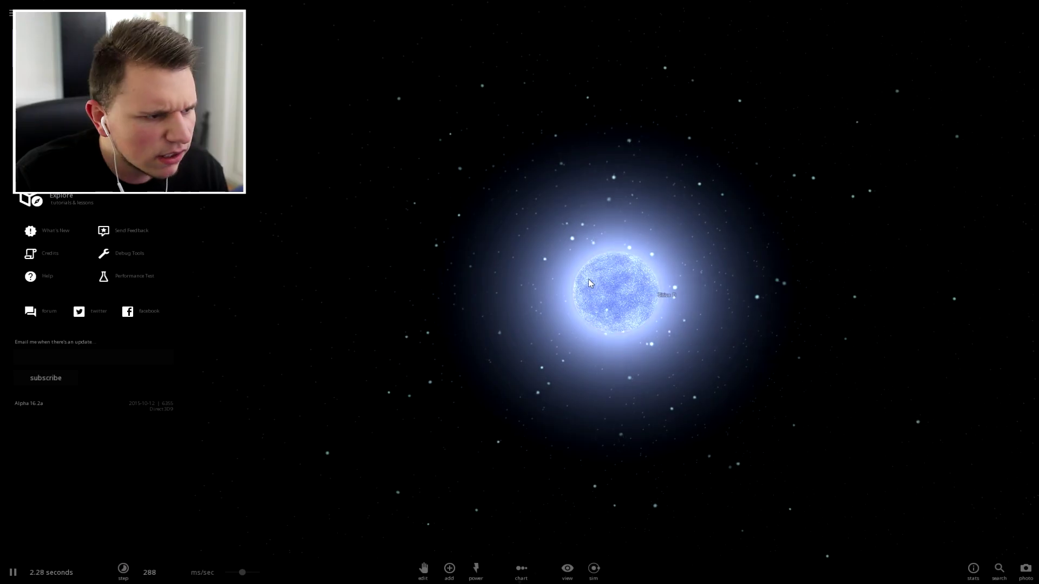
{"action": "key", "text": "Escape"}
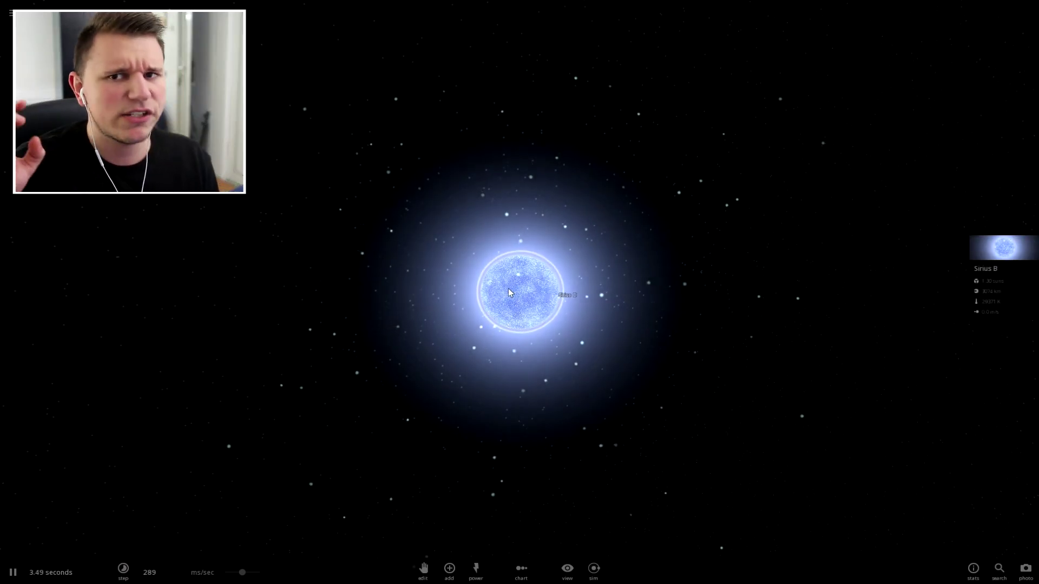
{"action": "scroll", "coordinate": [516, 291], "scroll_direction": "down", "scroll_amount": 3}
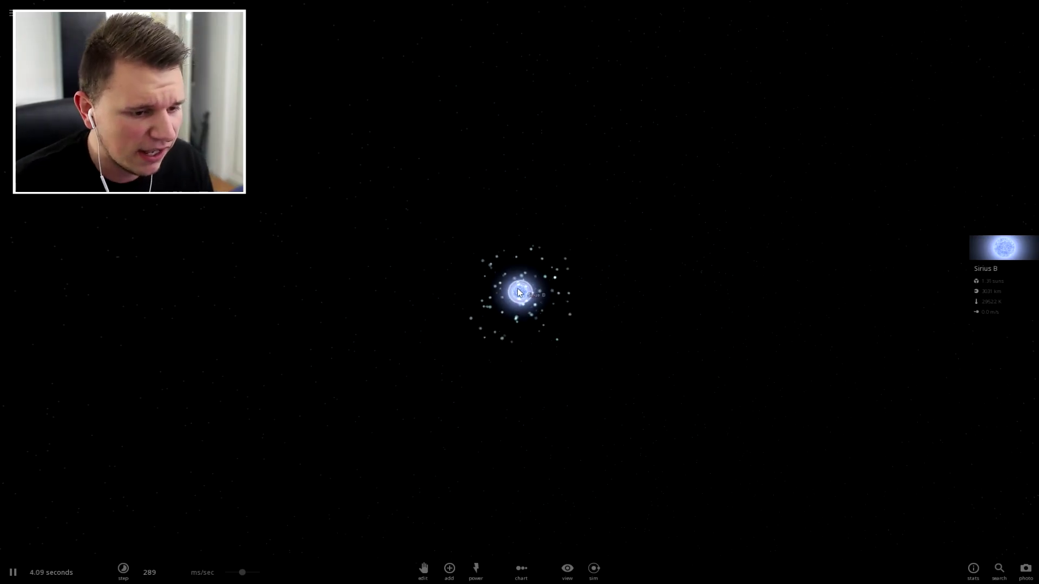
{"action": "scroll", "coordinate": [518, 292], "scroll_direction": "up", "scroll_amount": 5}
{"action": "scroll", "coordinate": [512, 297], "scroll_direction": "down", "scroll_amount": 2}
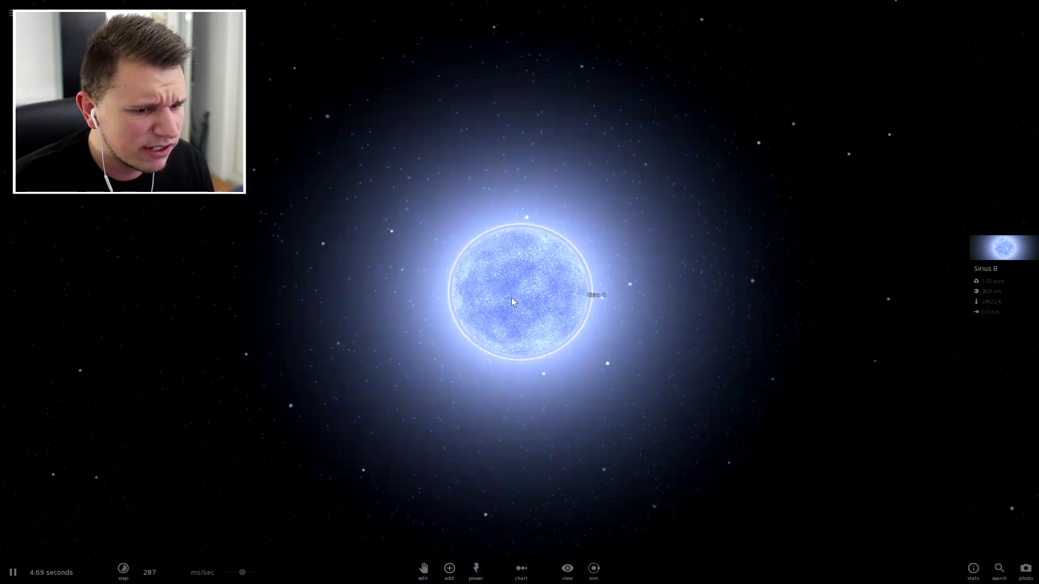
{"action": "scroll", "coordinate": [511, 299], "scroll_direction": "down", "scroll_amount": 2}
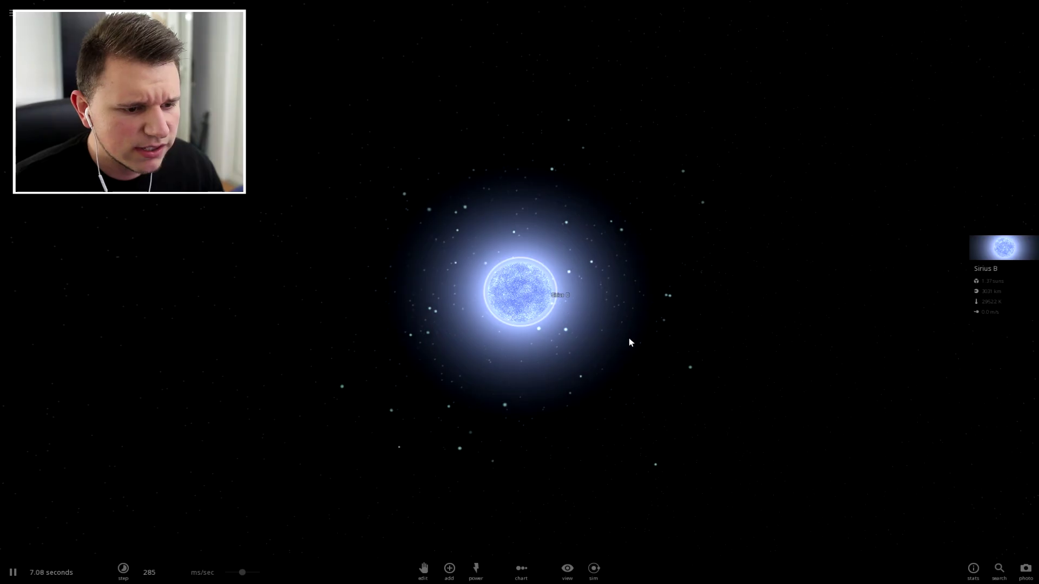
{"action": "scroll", "coordinate": [628, 305], "scroll_direction": "down", "scroll_amount": 5}
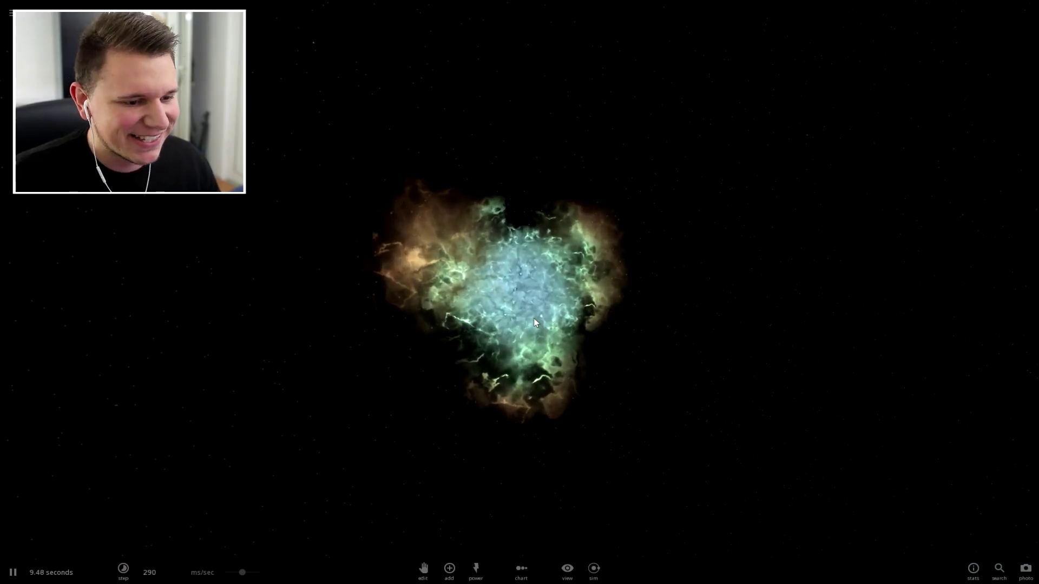
{"action": "scroll", "coordinate": [533, 322], "scroll_direction": "down", "scroll_amount": 3}
{"action": "scroll", "coordinate": [534, 322], "scroll_direction": "up", "scroll_amount": 5}
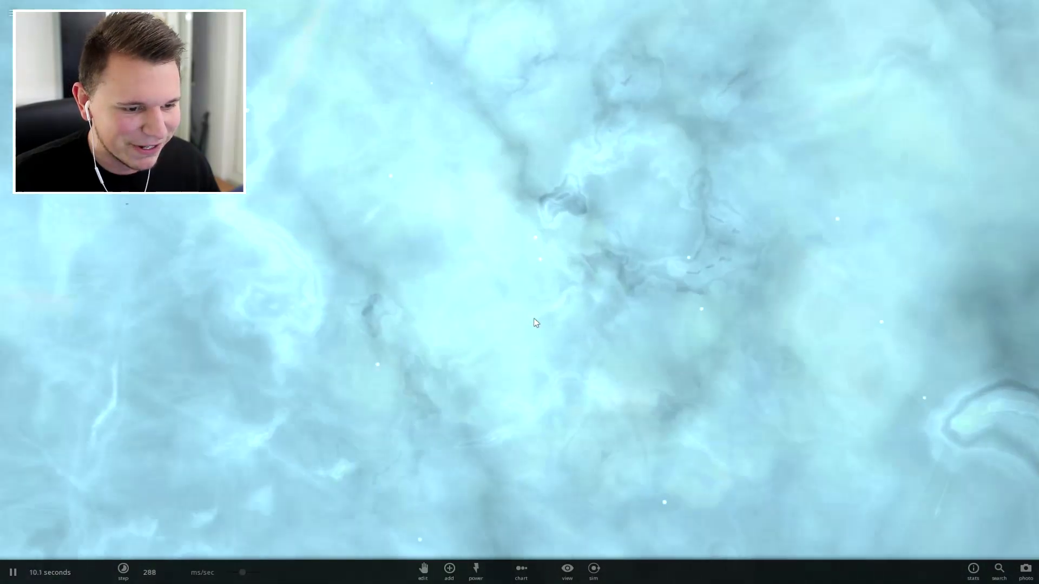
{"action": "scroll", "coordinate": [533, 321], "scroll_direction": "down", "scroll_amount": 3}
{"action": "scroll", "coordinate": [534, 322], "scroll_direction": "down", "scroll_amount": 2}
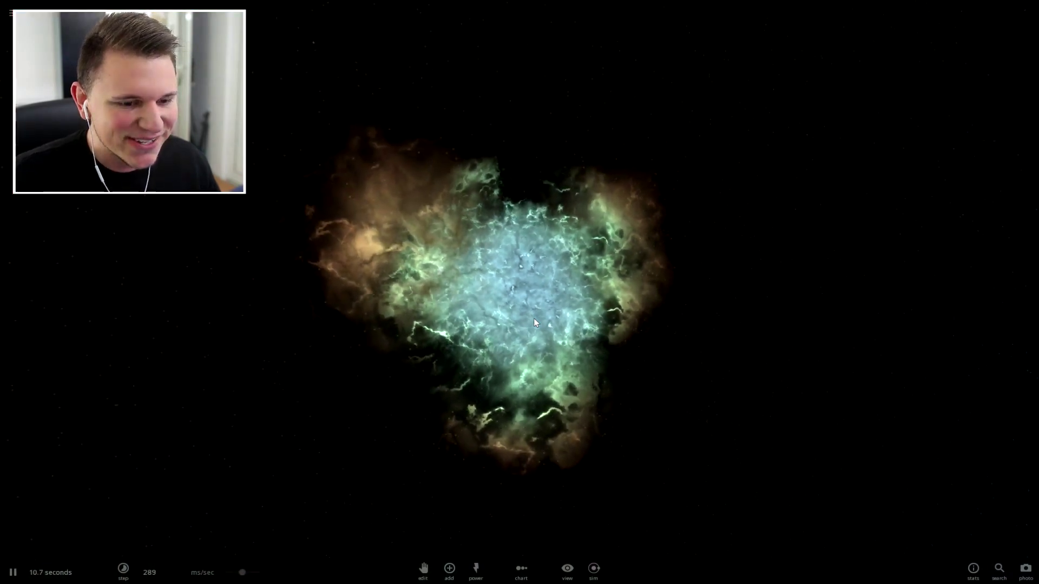
{"action": "scroll", "coordinate": [535, 323], "scroll_direction": "down", "scroll_amount": 2}
{"action": "scroll", "coordinate": [534, 323], "scroll_direction": "down", "scroll_amount": 2}
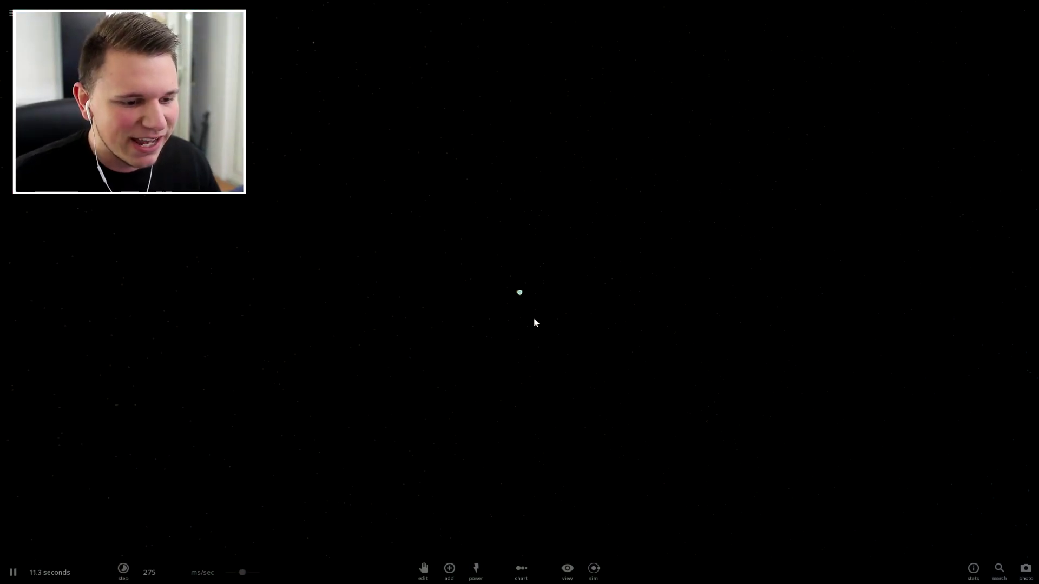
{"action": "scroll", "coordinate": [528, 322], "scroll_direction": "up", "scroll_amount": 5}
{"action": "scroll", "coordinate": [519, 323], "scroll_direction": "down", "scroll_amount": 2}
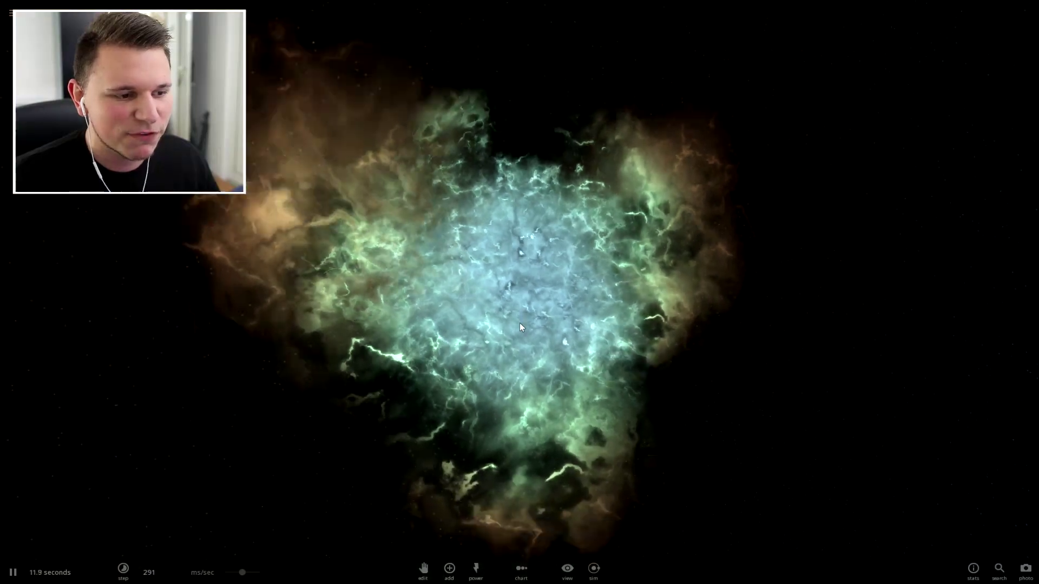
{"action": "scroll", "coordinate": [515, 331], "scroll_direction": "down", "scroll_amount": 2}
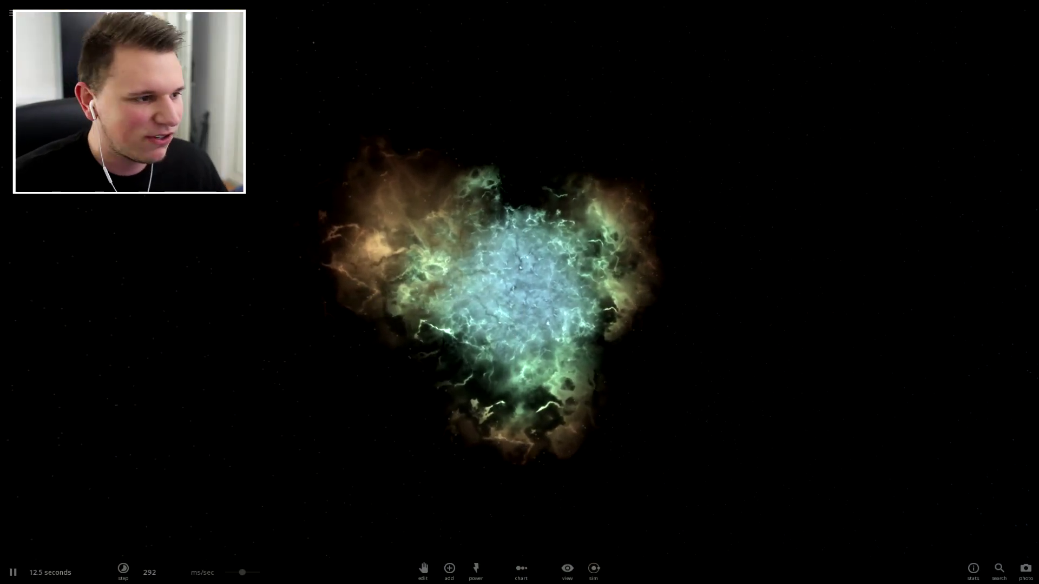
{"action": "left_click", "coordinate": [7, 17]}
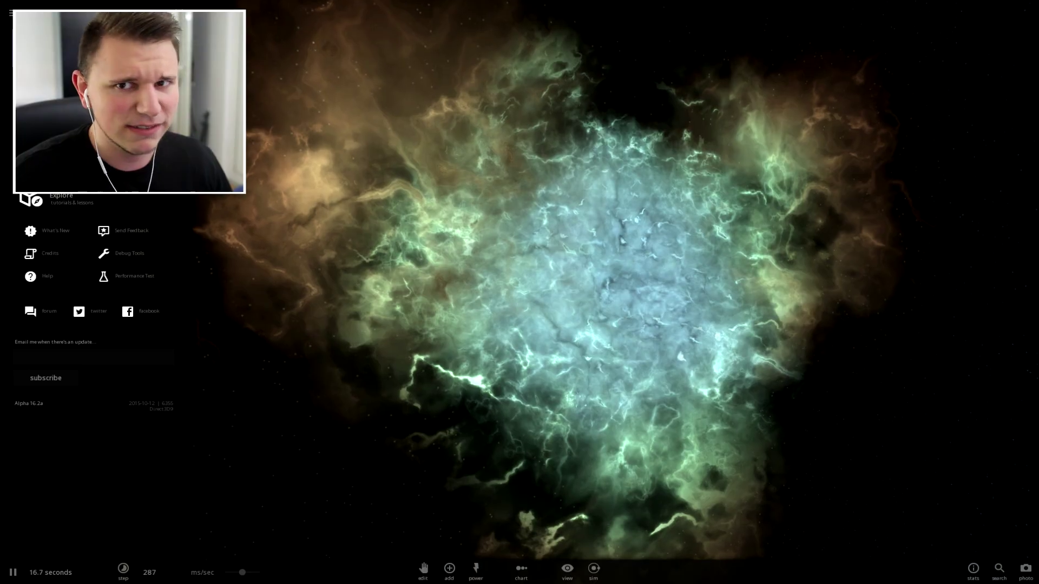
{"action": "left_click", "coordinate": [50, 197]}
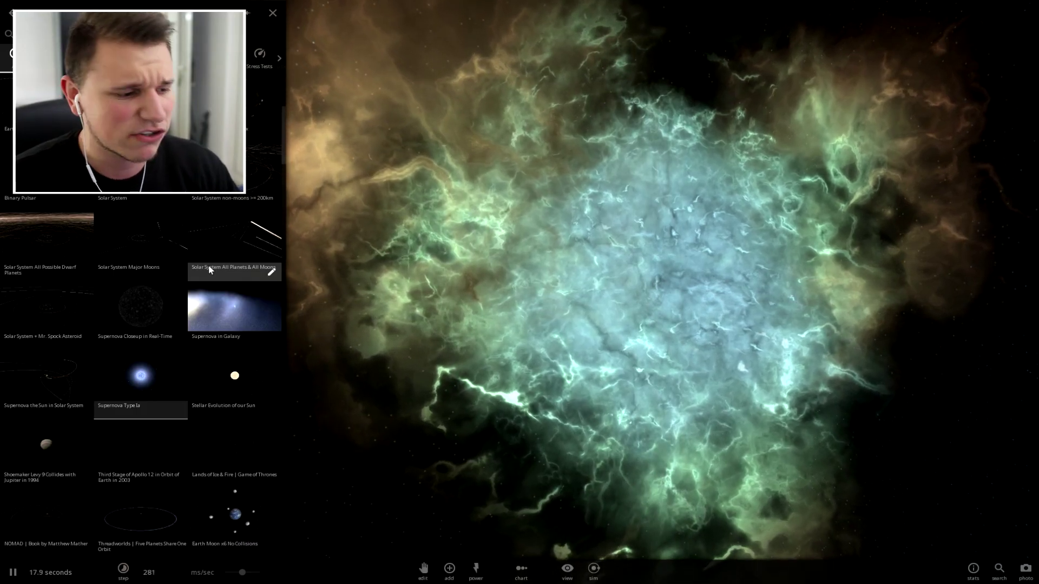
Step: Load Supernova in Galaxy and inspect the Sun Nova Remnant and central Black Hole
{"action": "left_click", "coordinate": [237, 319]}
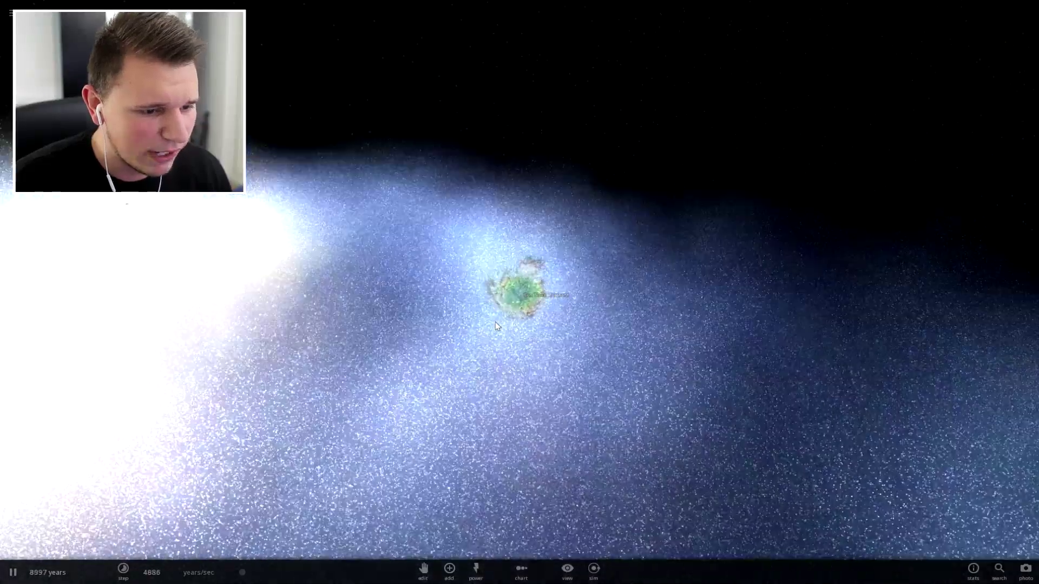
{"action": "scroll", "coordinate": [495, 322], "scroll_direction": "down", "scroll_amount": 5}
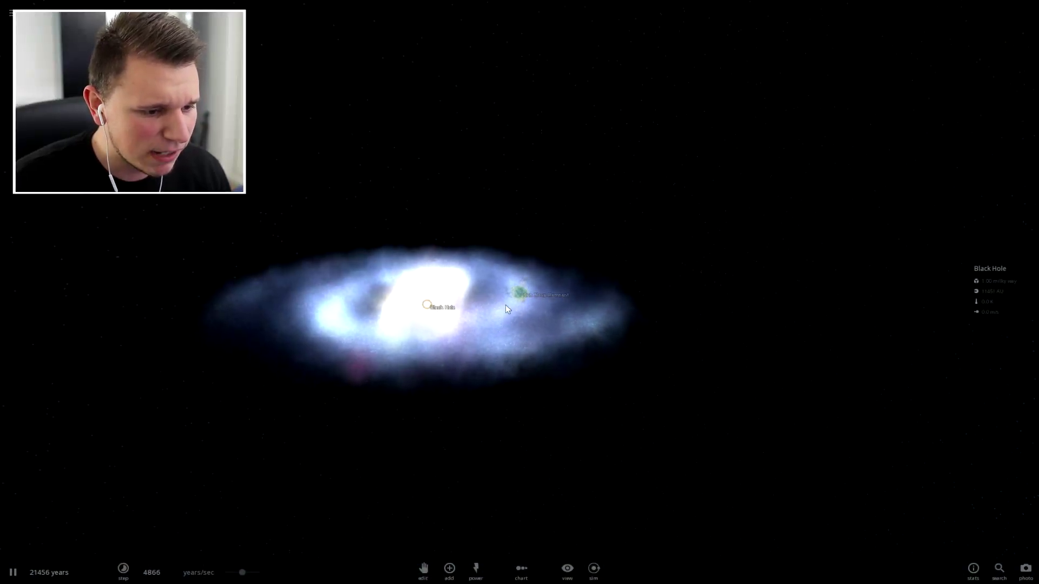
{"action": "scroll", "coordinate": [517, 302], "scroll_direction": "up", "scroll_amount": 5}
{"action": "scroll", "coordinate": [516, 301], "scroll_direction": "up", "scroll_amount": 3}
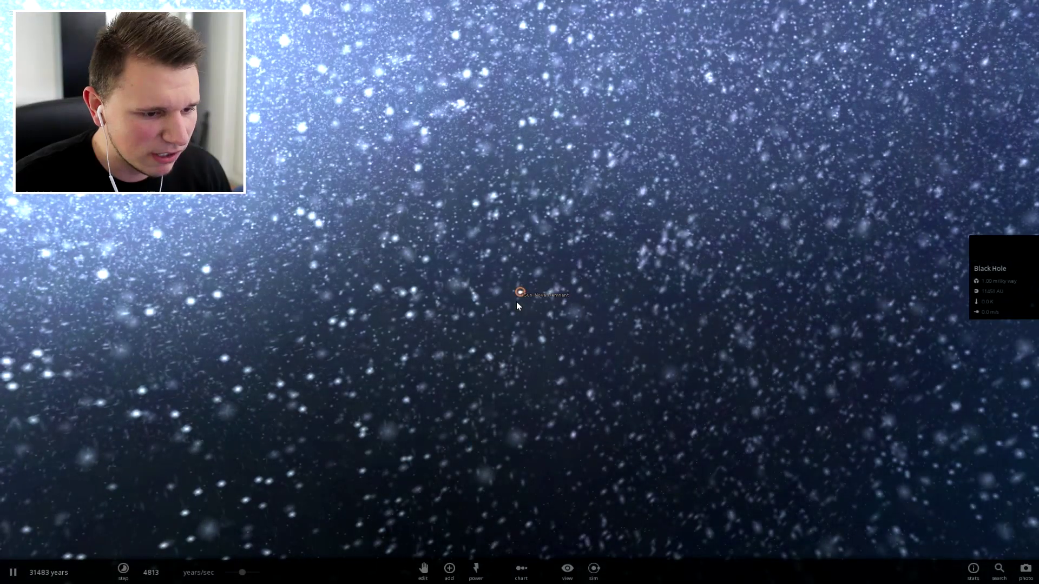
{"action": "left_click", "coordinate": [520, 293]}
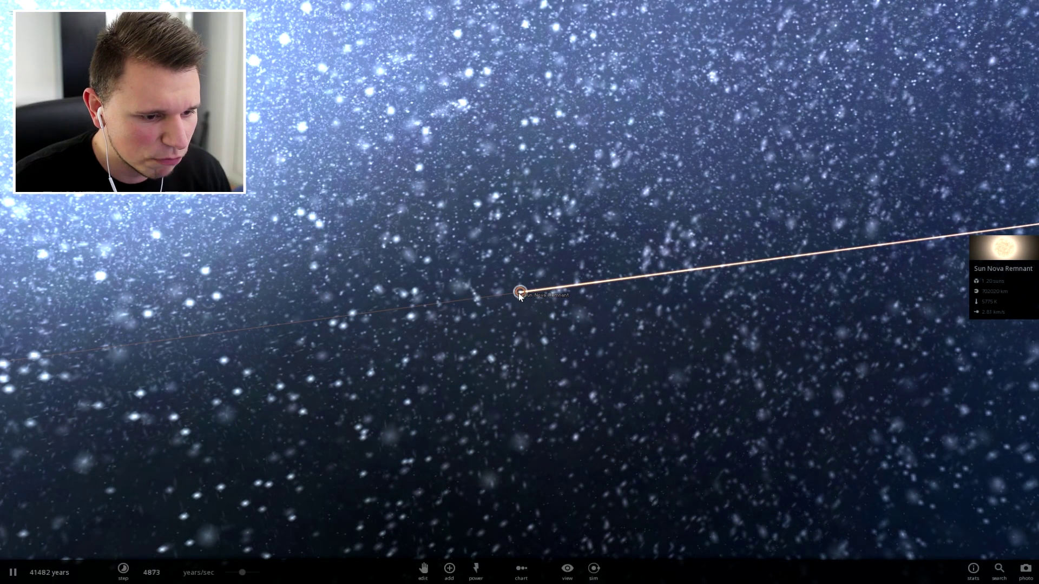
{"action": "left_click", "coordinate": [544, 372]}
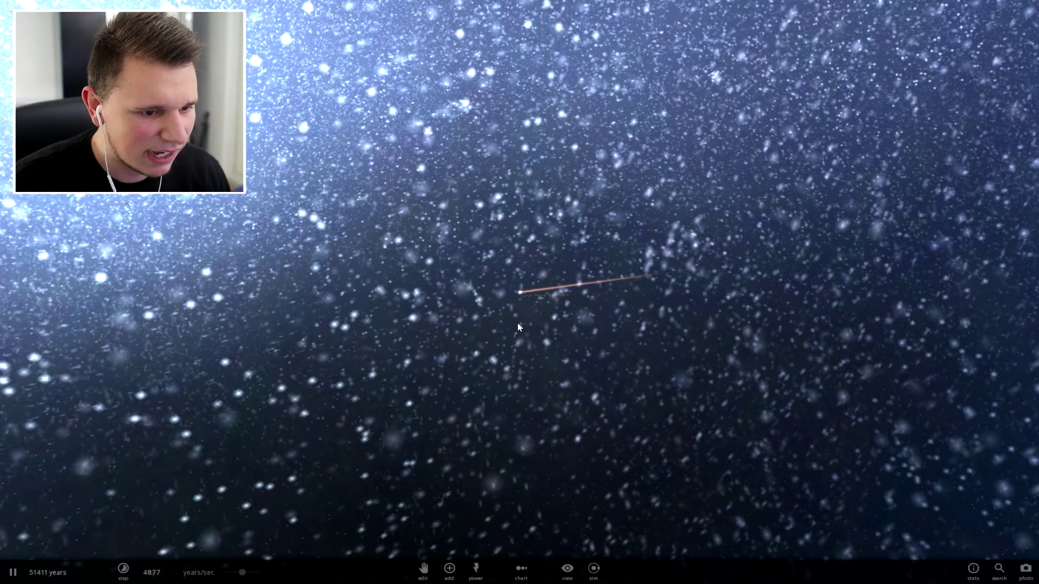
{"action": "scroll", "coordinate": [517, 322], "scroll_direction": "down", "scroll_amount": 5}
{"action": "scroll", "coordinate": [517, 318], "scroll_direction": "down", "scroll_amount": 3}
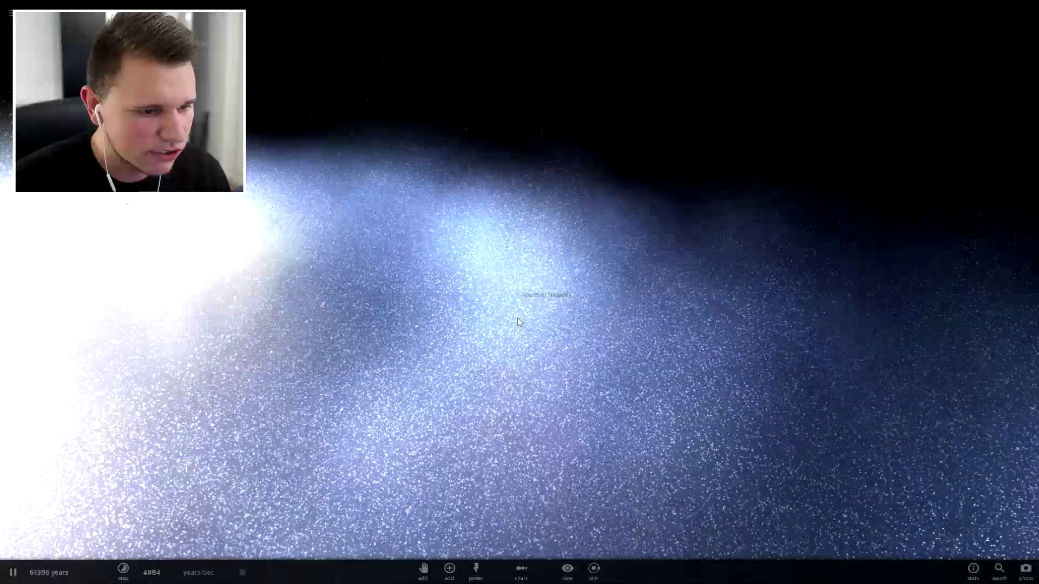
{"action": "scroll", "coordinate": [516, 309], "scroll_direction": "down", "scroll_amount": 5}
{"action": "left_click", "coordinate": [397, 306]}
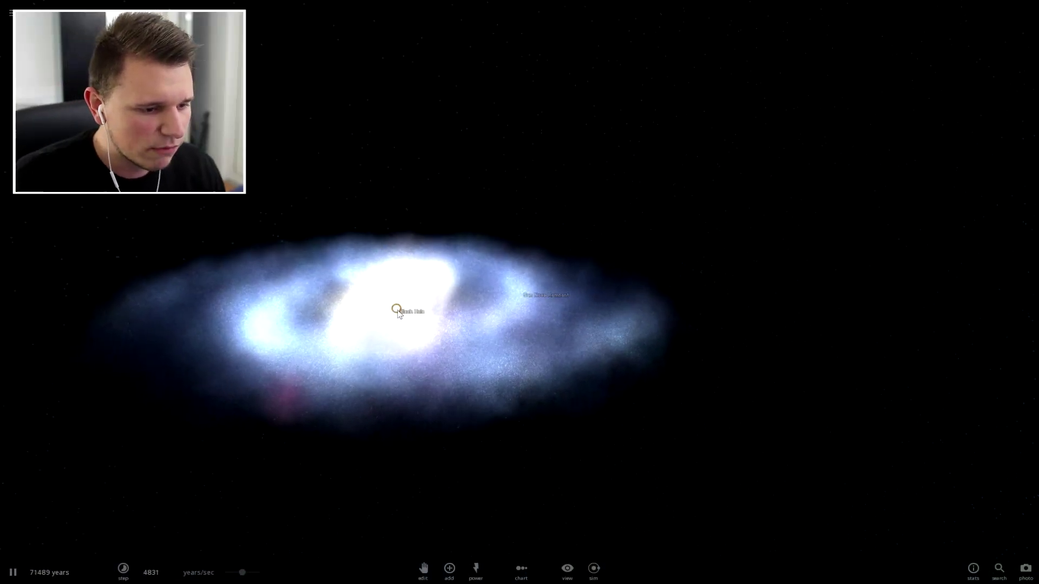
{"action": "scroll", "coordinate": [406, 321], "scroll_direction": "up", "scroll_amount": 5}
{"action": "scroll", "coordinate": [446, 346], "scroll_direction": "up", "scroll_amount": 5}
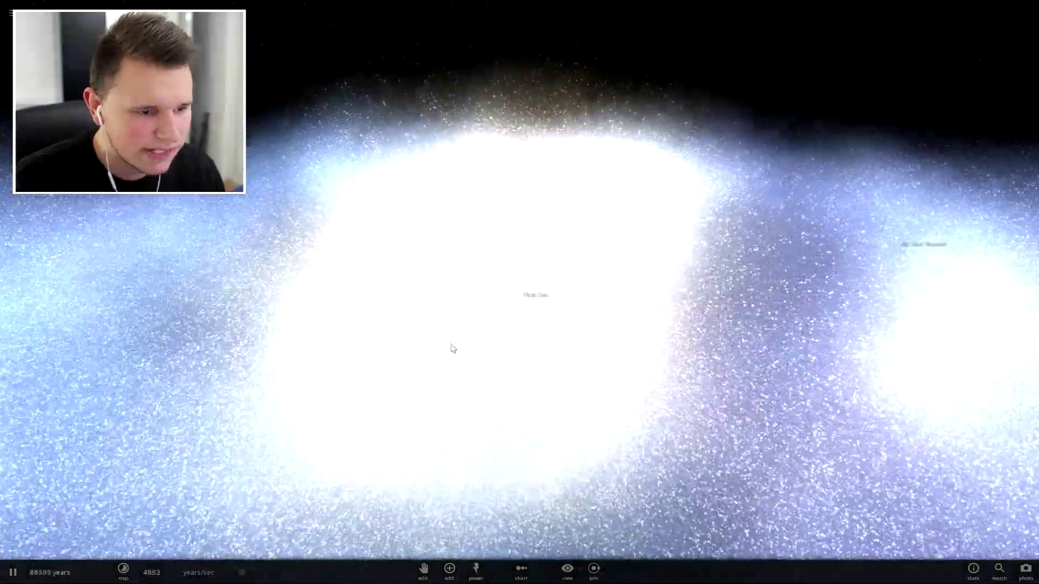
Step: Orbit the camera around the galaxy core until its bar lies horizontal
{"action": "mouse_move", "coordinate": [452, 349]}
{"action": "left_mouse_down"}
{"action": "mouse_move", "coordinate": [549, 232]}
{"action": "mouse_move", "coordinate": [531, 169]}
{"action": "mouse_move", "coordinate": [679, 203]}
{"action": "mouse_move", "coordinate": [672, 327]}
{"action": "mouse_move", "coordinate": [510, 371]}
{"action": "mouse_move", "coordinate": [456, 362]}
{"action": "left_mouse_up"}
{"action": "scroll", "coordinate": [552, 321], "scroll_direction": "down", "scroll_amount": 10}
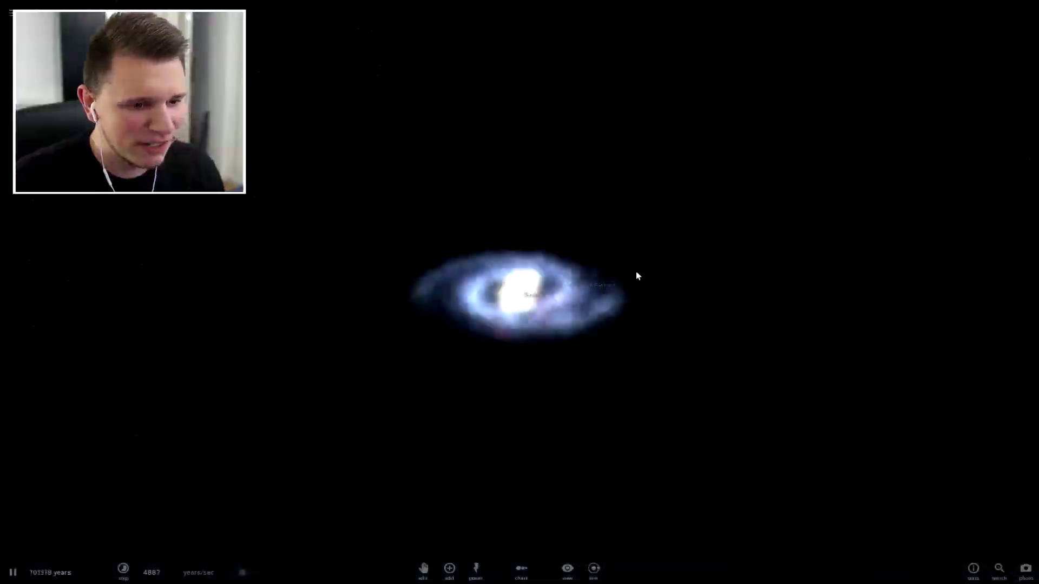
{"action": "scroll", "coordinate": [627, 285], "scroll_direction": "up", "scroll_amount": 5}
{"action": "scroll", "coordinate": [623, 282], "scroll_direction": "up", "scroll_amount": 5}
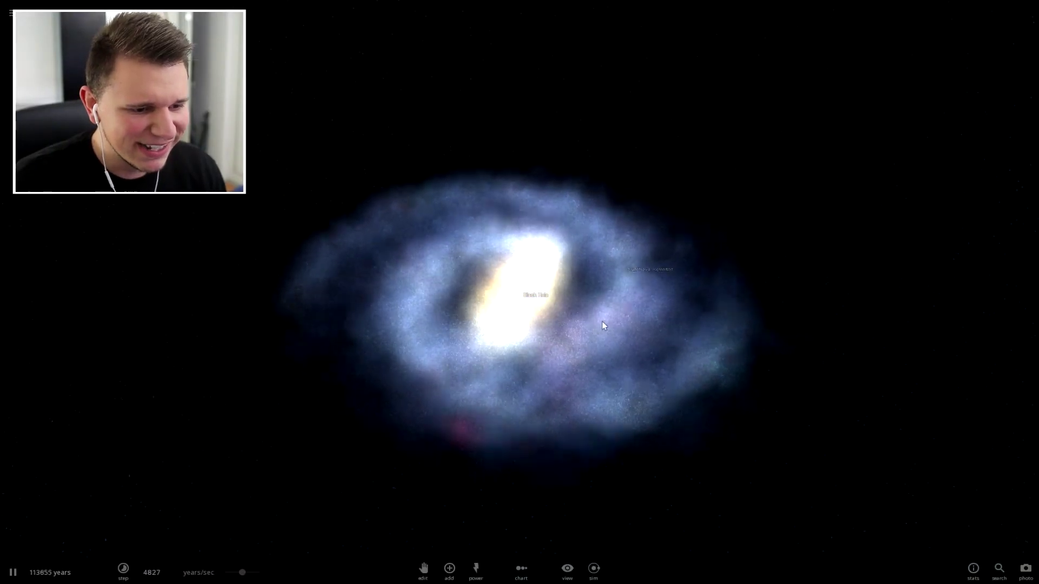
{"action": "scroll", "coordinate": [601, 327], "scroll_direction": "down", "scroll_amount": 5}
{"action": "scroll", "coordinate": [572, 299], "scroll_direction": "up", "scroll_amount": 3}
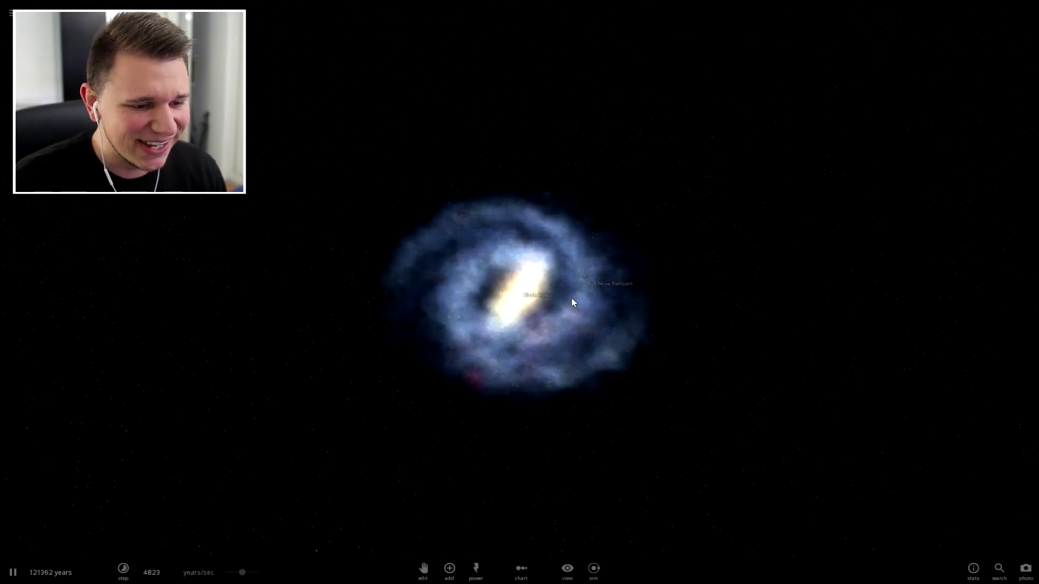
{"action": "scroll", "coordinate": [570, 313], "scroll_direction": "up", "scroll_amount": 2}
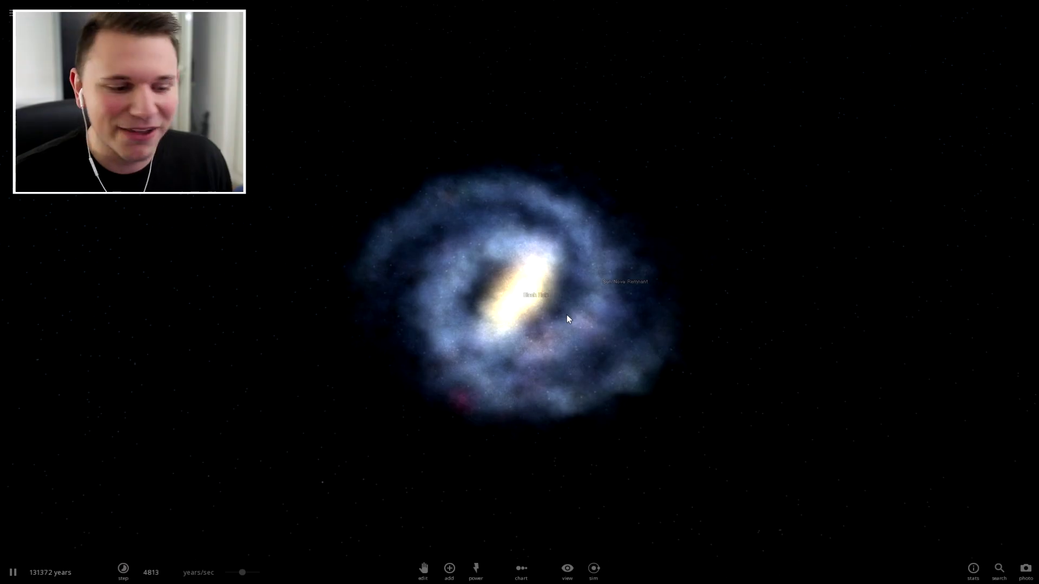
{"action": "left_click_drag", "start_coordinate": [567, 318], "coordinate": [547, 337]}
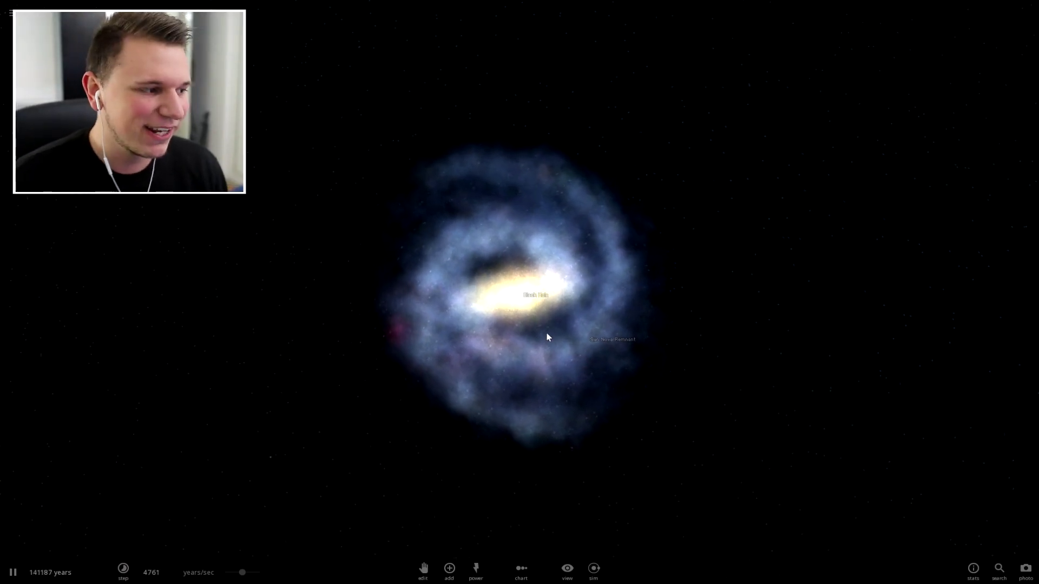
{"action": "scroll", "coordinate": [547, 337], "scroll_direction": "up", "scroll_amount": 2}
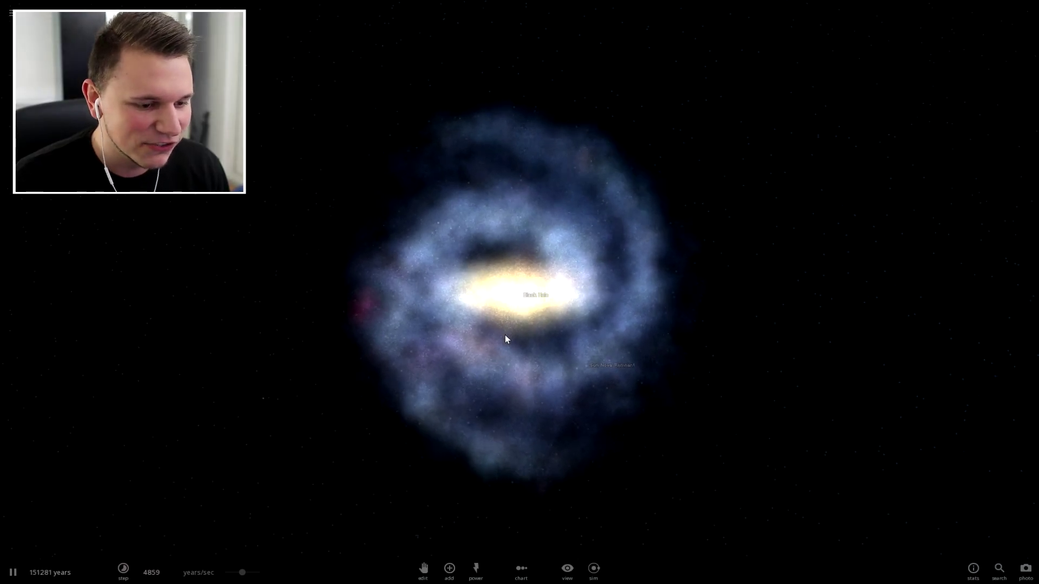
{"action": "mouse_move", "coordinate": [506, 339]}
{"action": "left_mouse_down"}
{"action": "mouse_move", "coordinate": [404, 439]}
{"action": "mouse_move", "coordinate": [501, 318]}
{"action": "mouse_move", "coordinate": [418, 448]}
{"action": "mouse_move", "coordinate": [227, 476]}
{"action": "mouse_move", "coordinate": [492, 477]}
{"action": "mouse_move", "coordinate": [295, 478]}
{"action": "mouse_move", "coordinate": [355, 486]}
{"action": "left_mouse_up"}
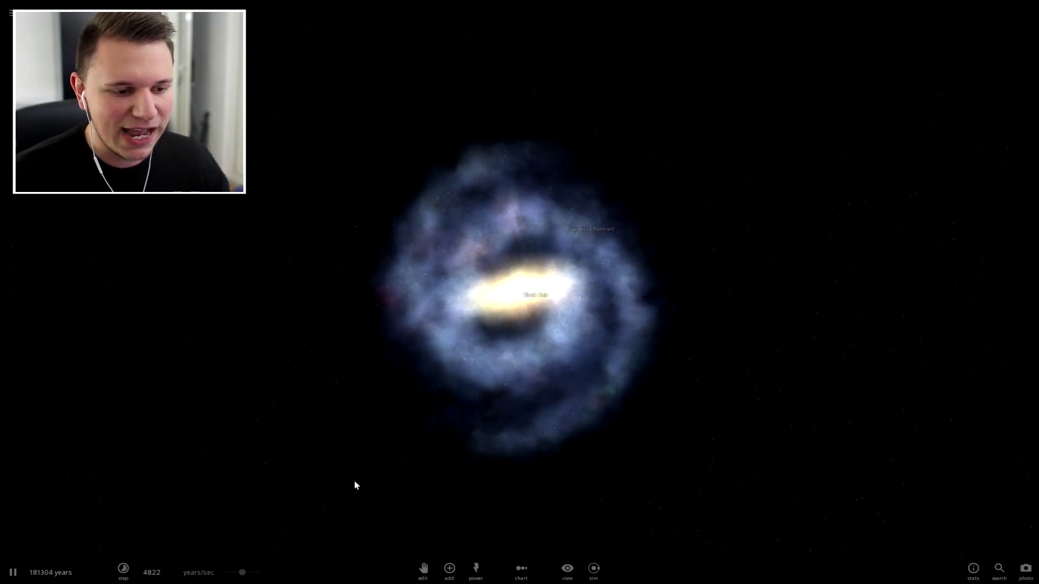